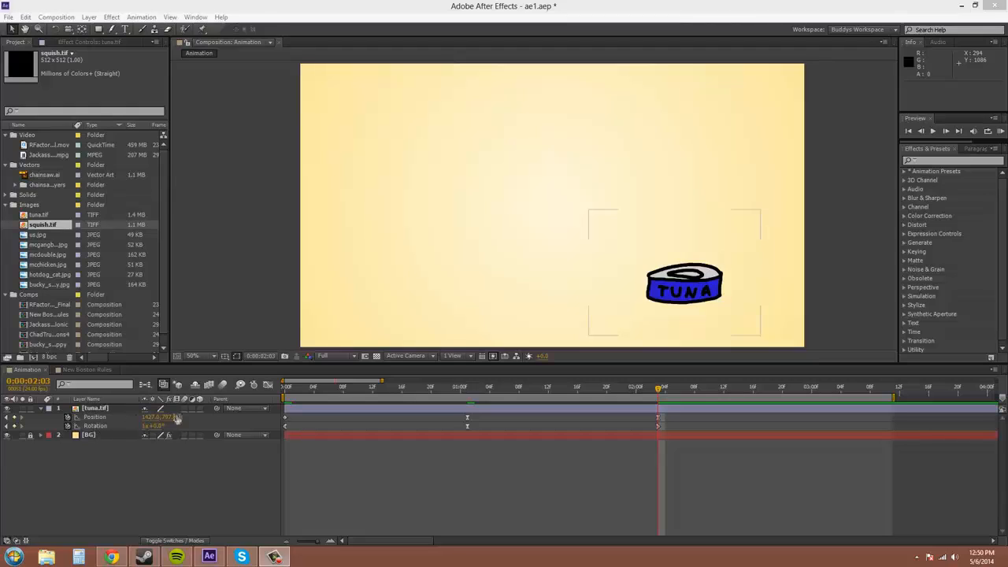
# Open the tuna layer's Position curves in the Graph Editor and examine the X and Y value lines.
pyautogui.click(101, 418)
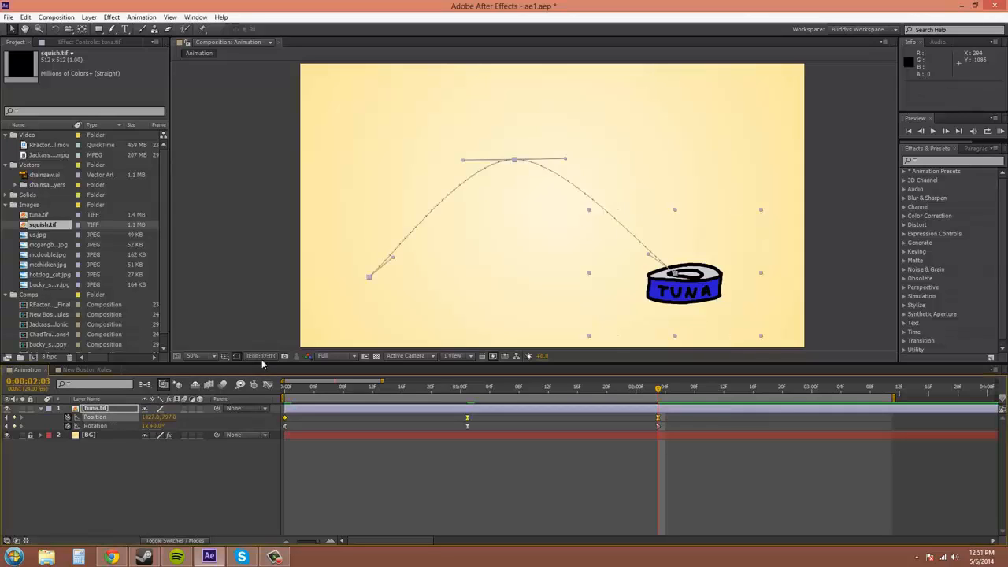
pyautogui.click(268, 386)
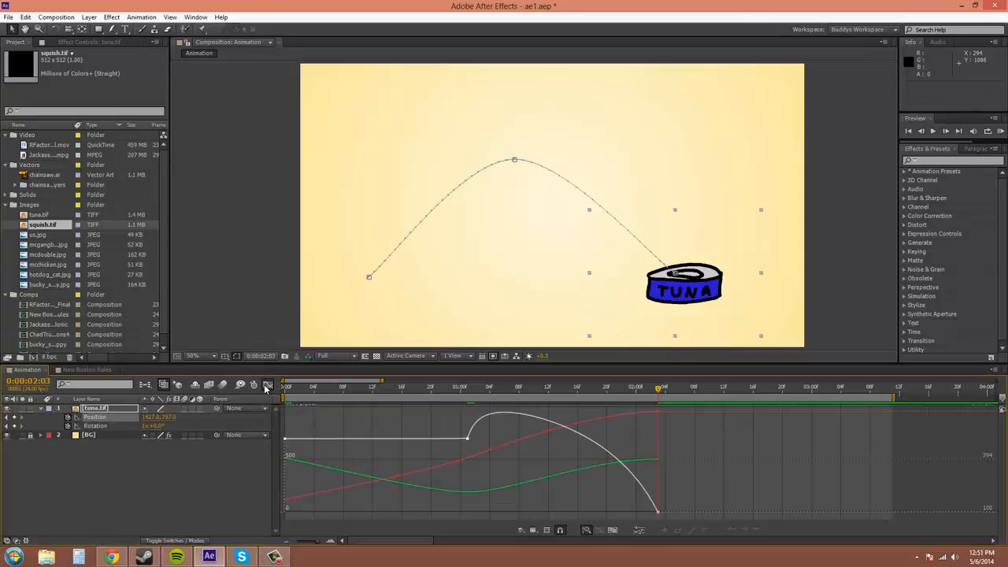
pyautogui.click(520, 529)
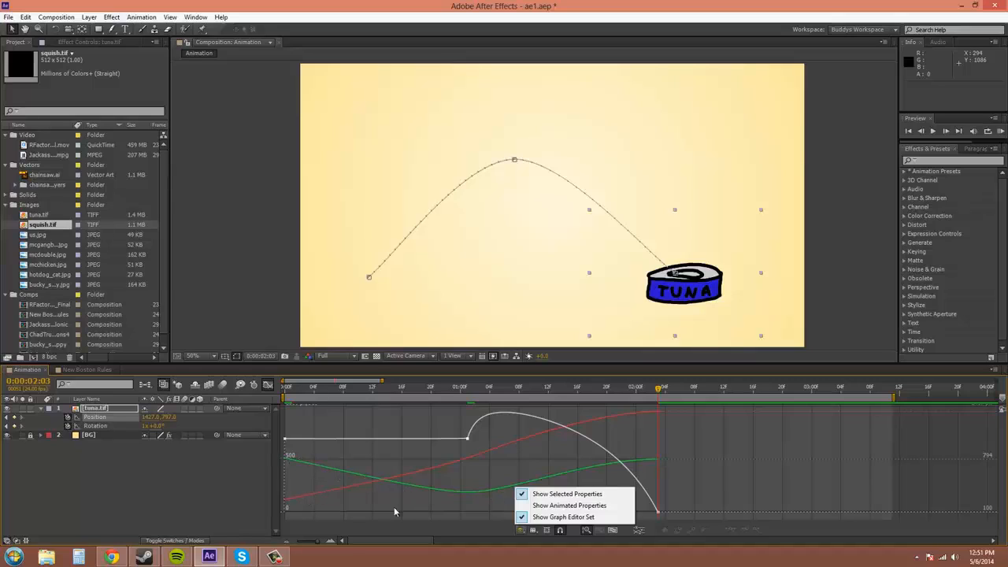
pyautogui.click(439, 522)
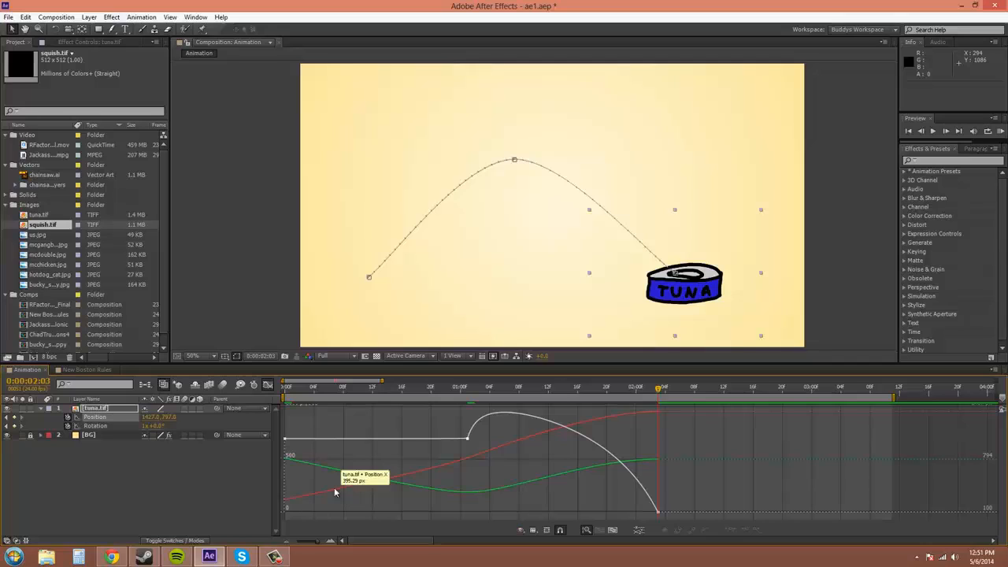
pyautogui.moveTo(322, 468)
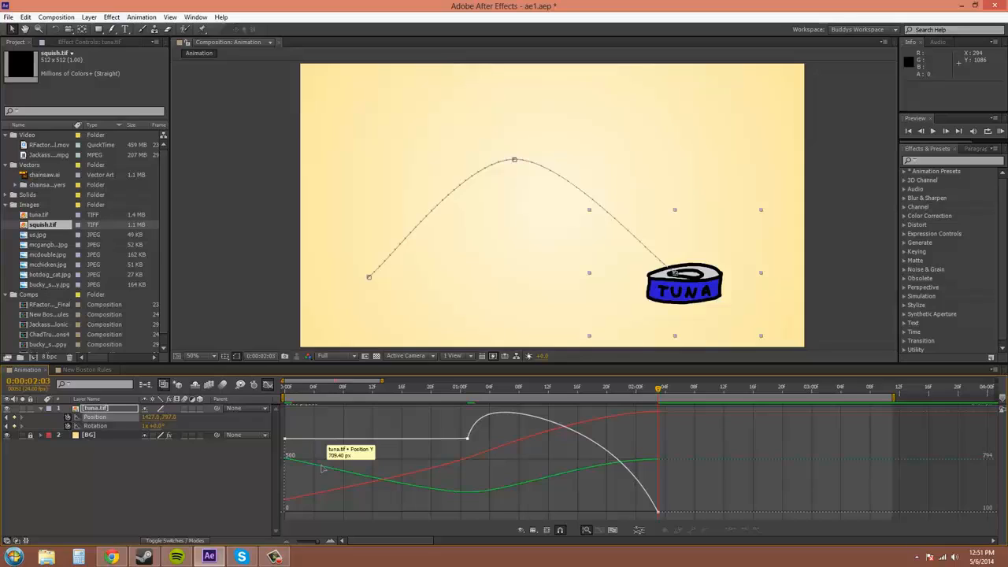
pyautogui.moveTo(318, 497)
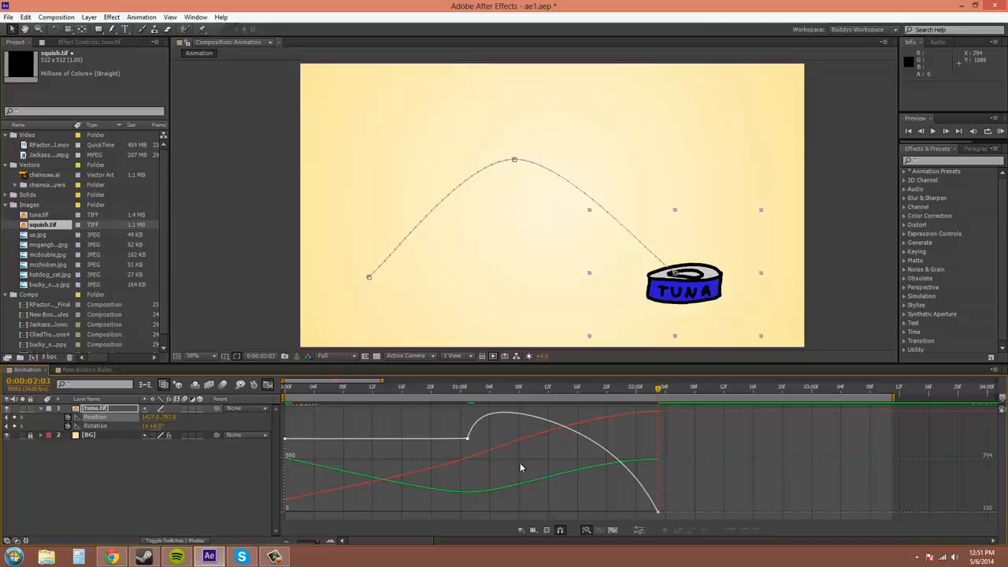
# Make the tuna layer a 3D layer and inspect its Position speed keyframe at 0:00:01:01 in the graph.
pyautogui.click(199, 409)
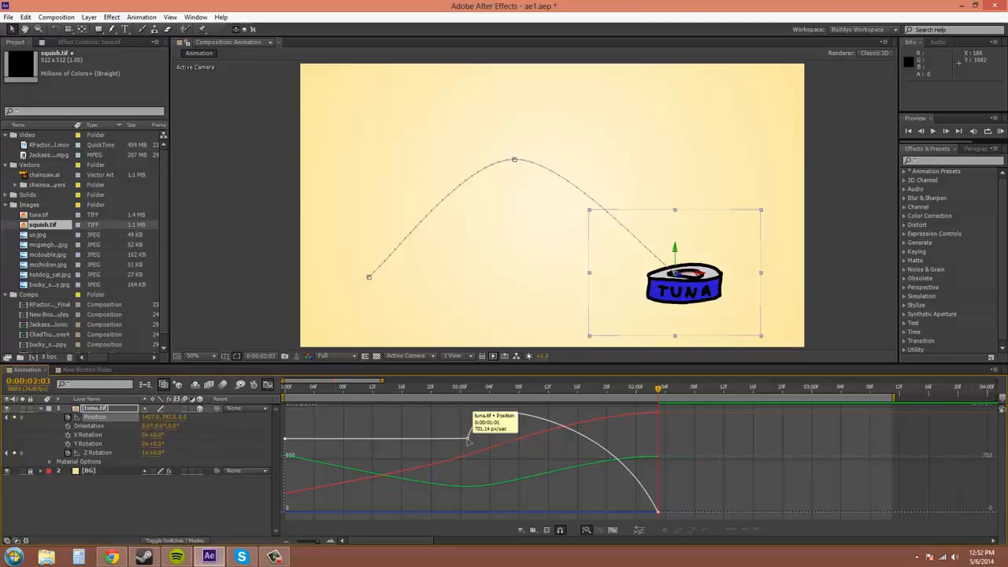
pyautogui.click(469, 442)
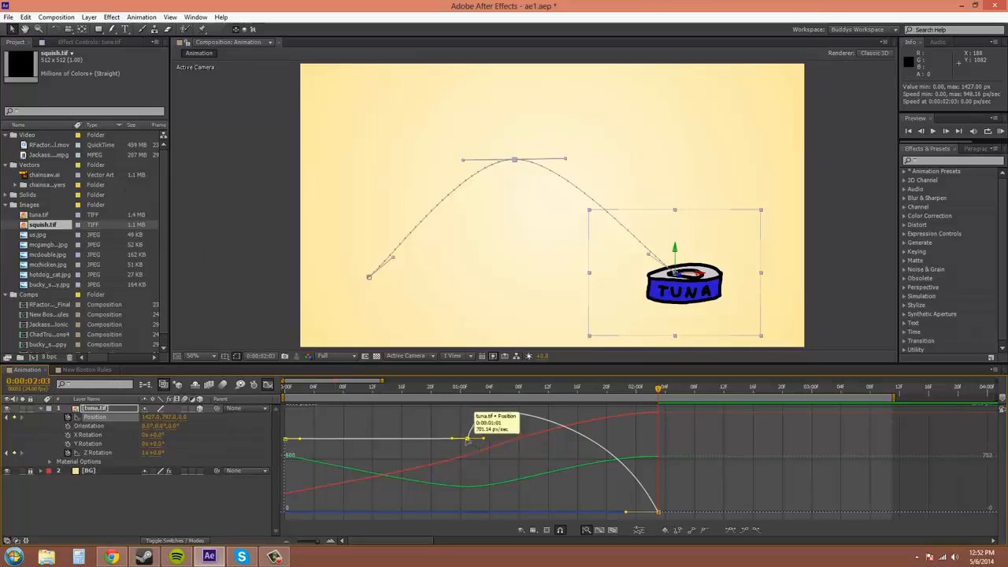
pyautogui.moveTo(470, 443)
pyautogui.mouseDown()
pyautogui.moveTo(467, 426)
pyautogui.moveTo(467, 438)
pyautogui.mouseUp()
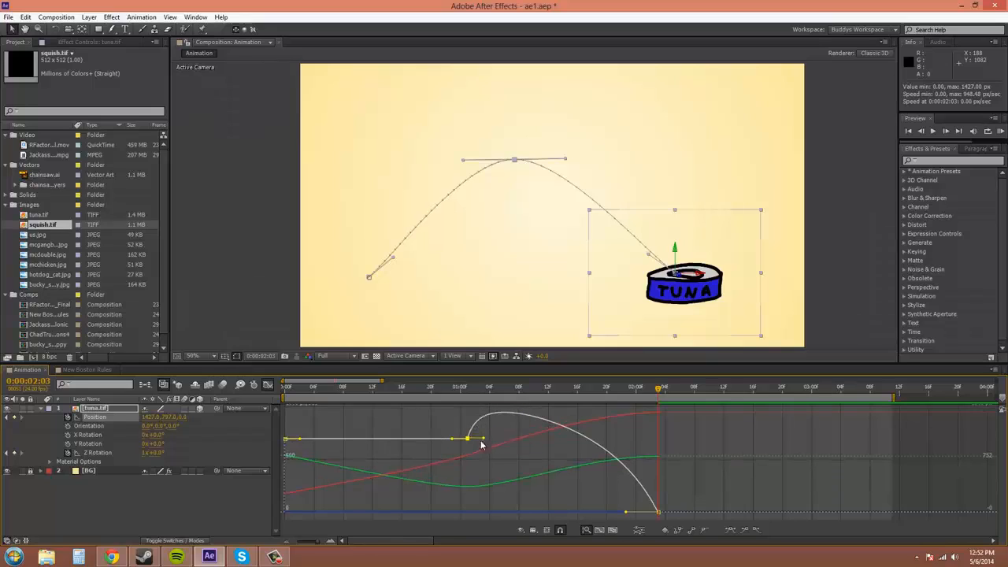
pyautogui.click(530, 458)
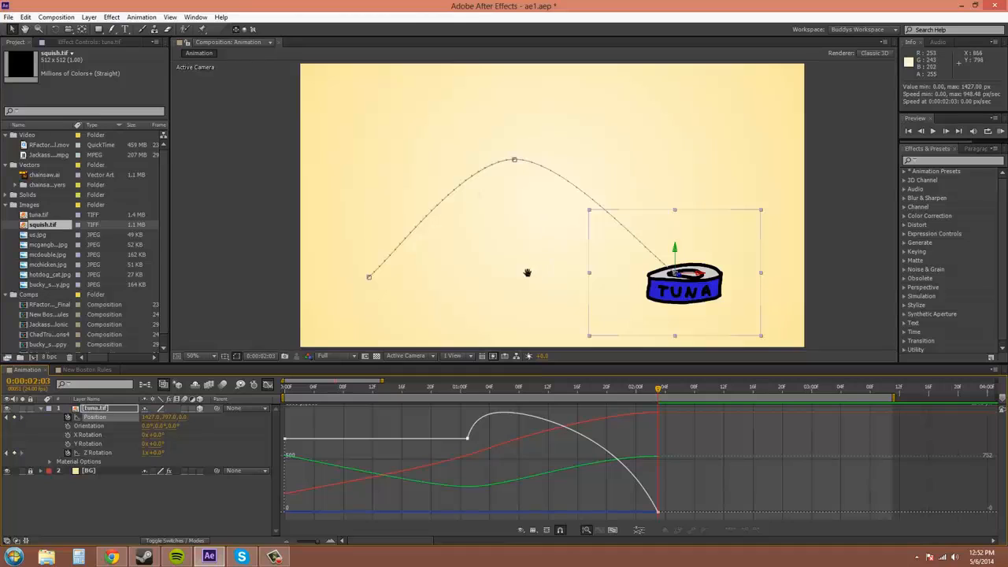
# Lower the middle keyframe of the tuna can's motion path, try shifting it once more, and undo that second move.
pyautogui.moveTo(527, 275); pyautogui.dragTo(516, 269)
pyautogui.moveTo(498, 154); pyautogui.dragTo(496, 184)
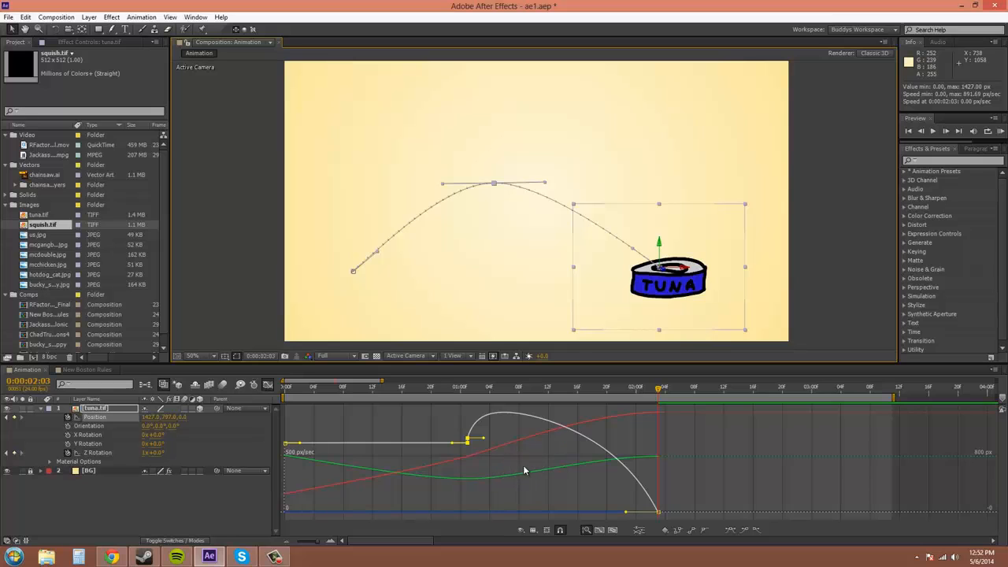
pyautogui.moveTo(493, 185)
pyautogui.mouseDown()
pyautogui.moveTo(481, 121)
pyautogui.moveTo(504, 169)
pyautogui.moveTo(499, 250)
pyautogui.moveTo(502, 182)
pyautogui.mouseUp()
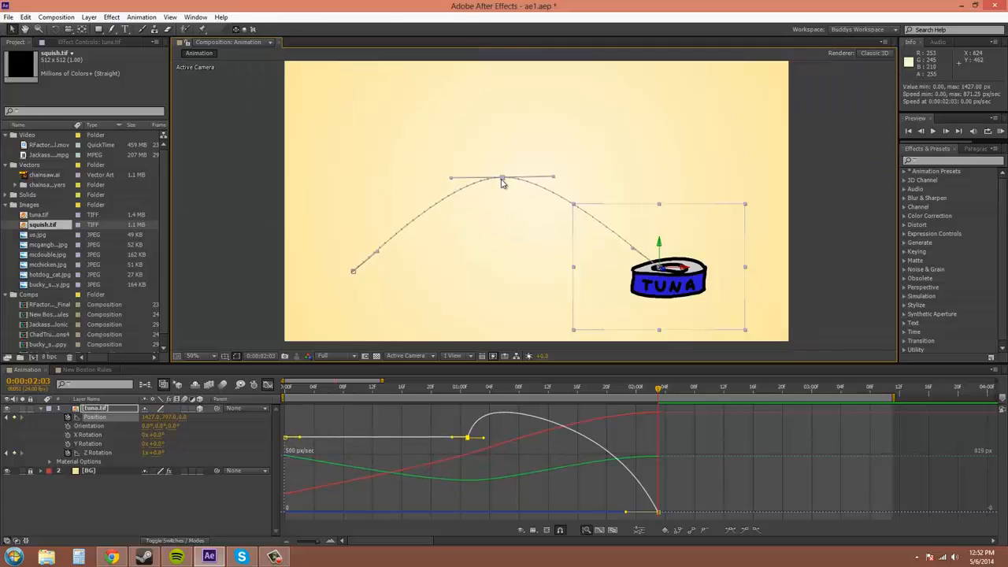
pyautogui.hotkey('ctrl', 'z')
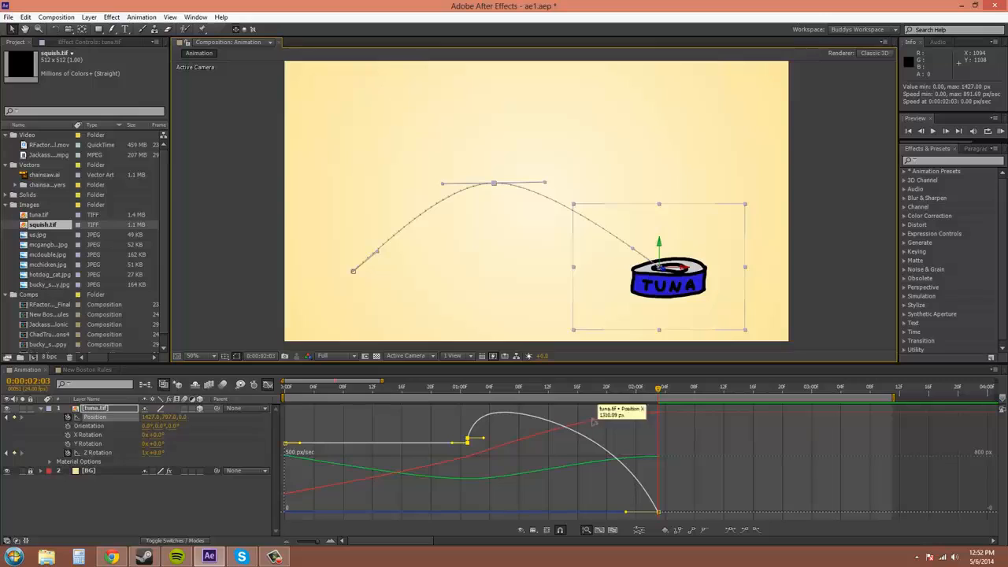
pyautogui.moveTo(605, 419)
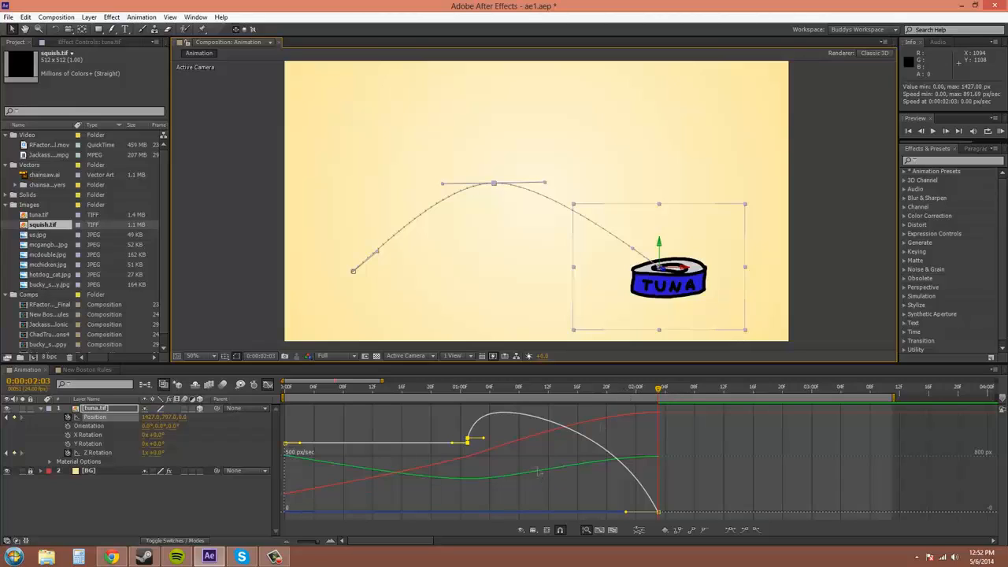
pyautogui.moveTo(550, 473)
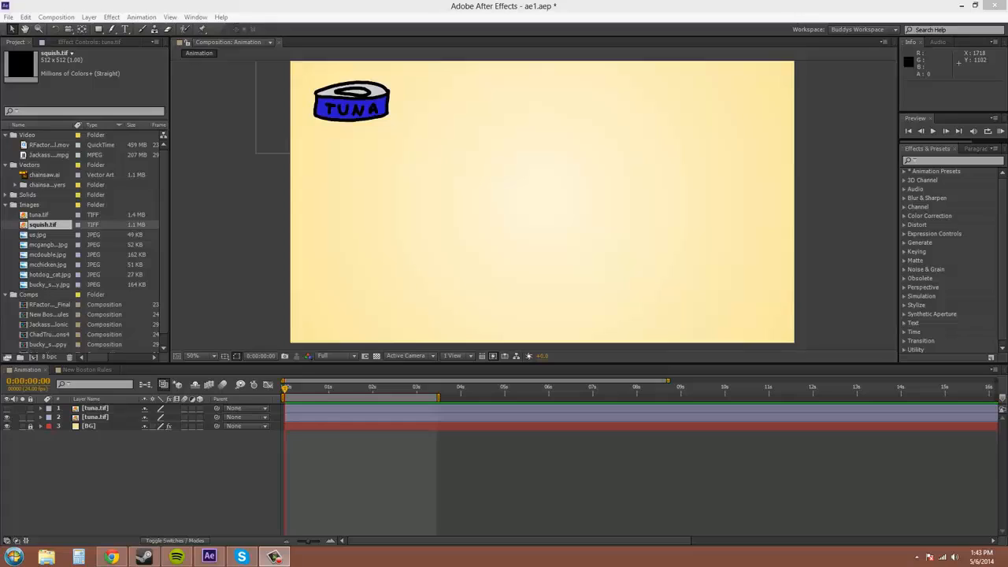
# Play a RAM preview of the tuna can animation and stop it.
pyautogui.click(1000, 133)
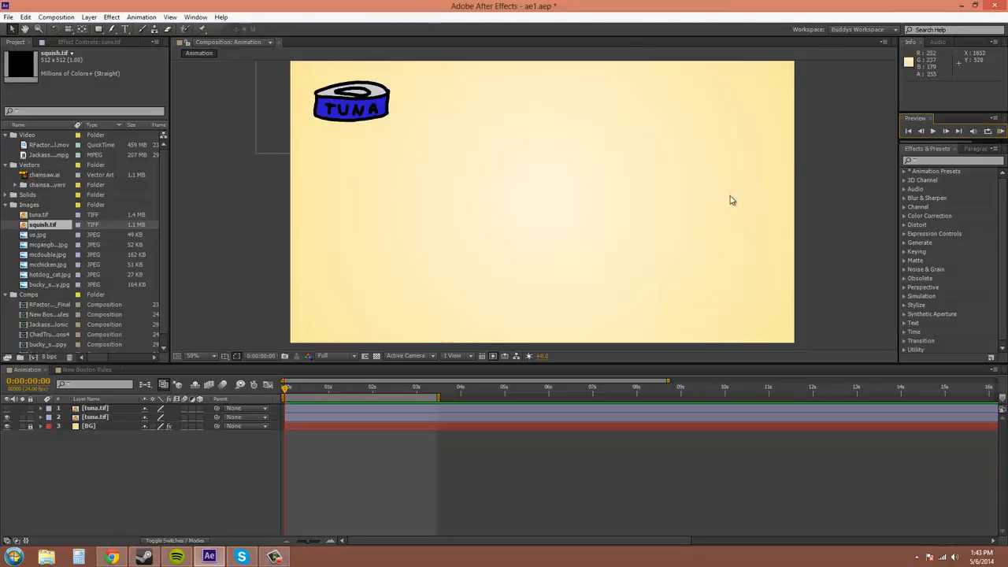
pyautogui.click(1001, 134)
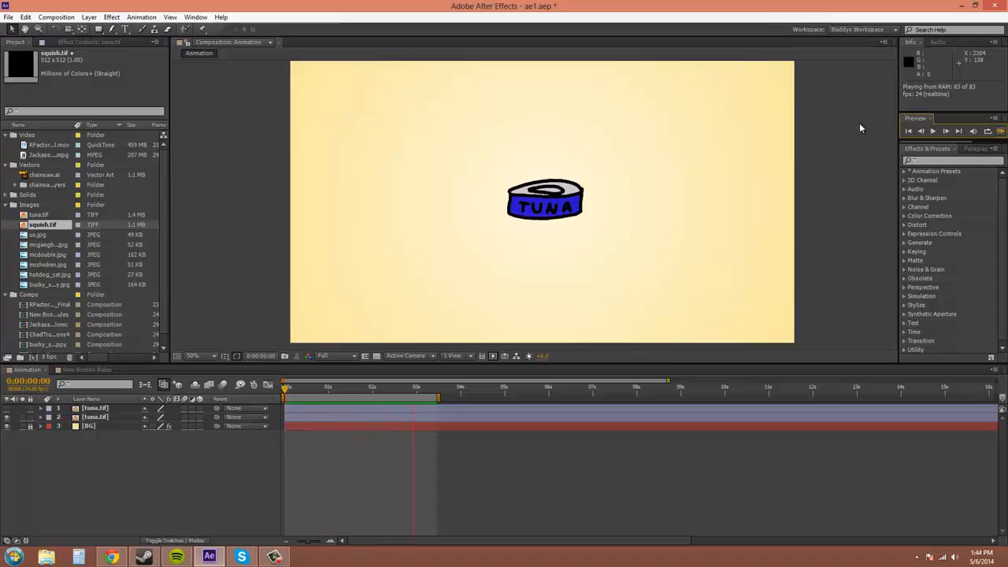
pyautogui.click(1000, 132)
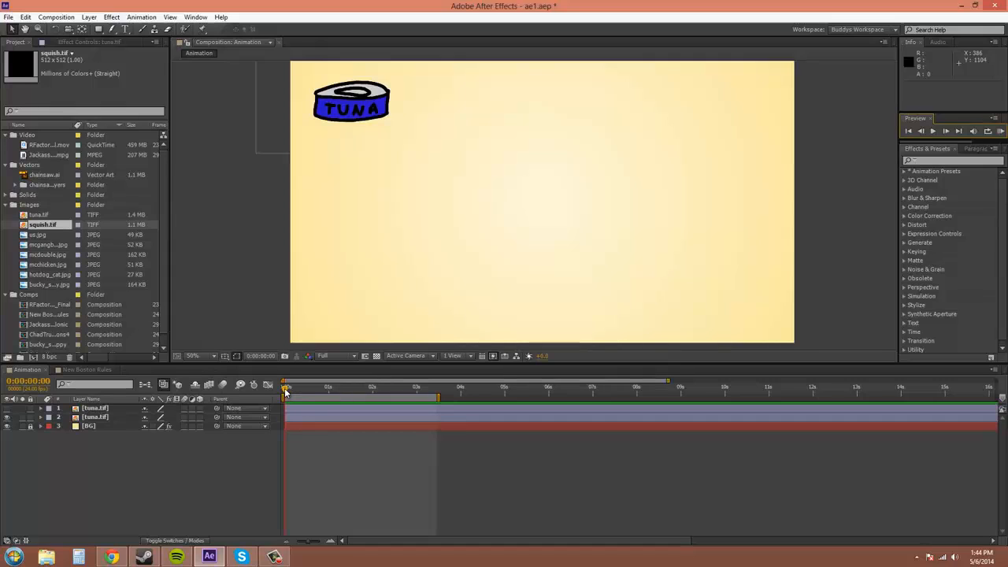
# Expand the second tuna layer's transform properties and look through the keyframe commands available for its one-second Position keyframe.
pyautogui.click(41, 417)
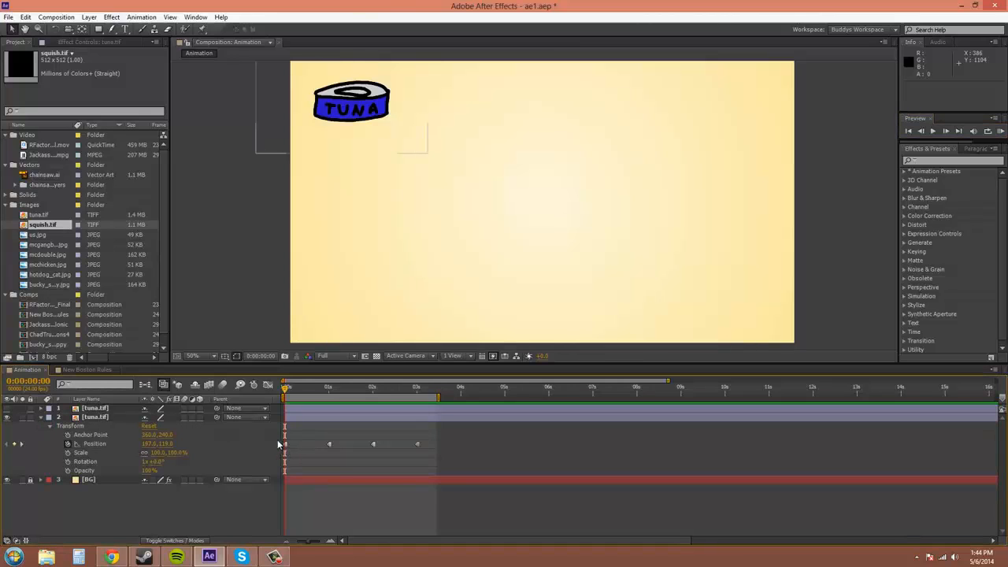
pyautogui.moveTo(278, 445); pyautogui.dragTo(424, 445)
pyautogui.click(424, 429)
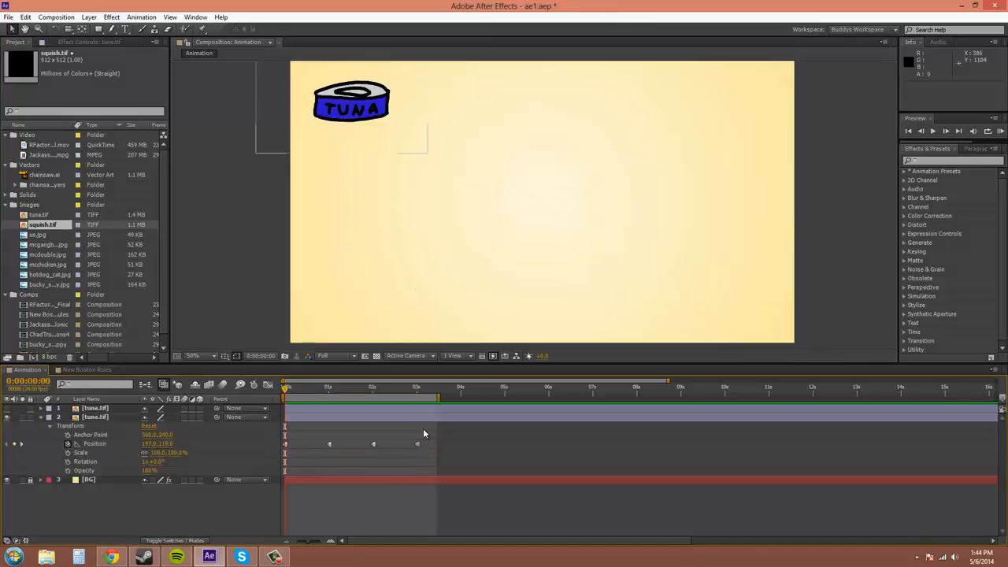
pyautogui.click(140, 17)
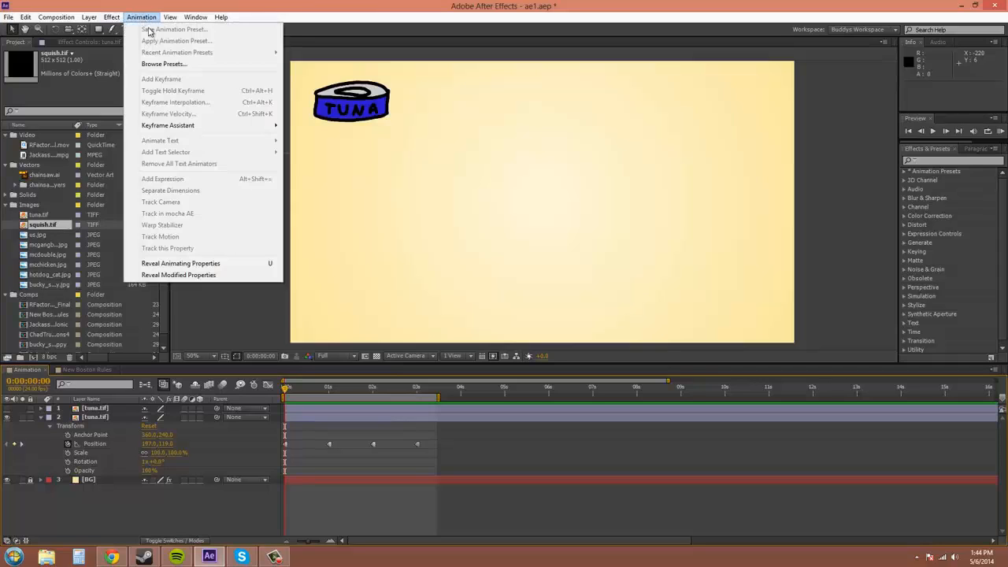
pyautogui.moveTo(197, 127)
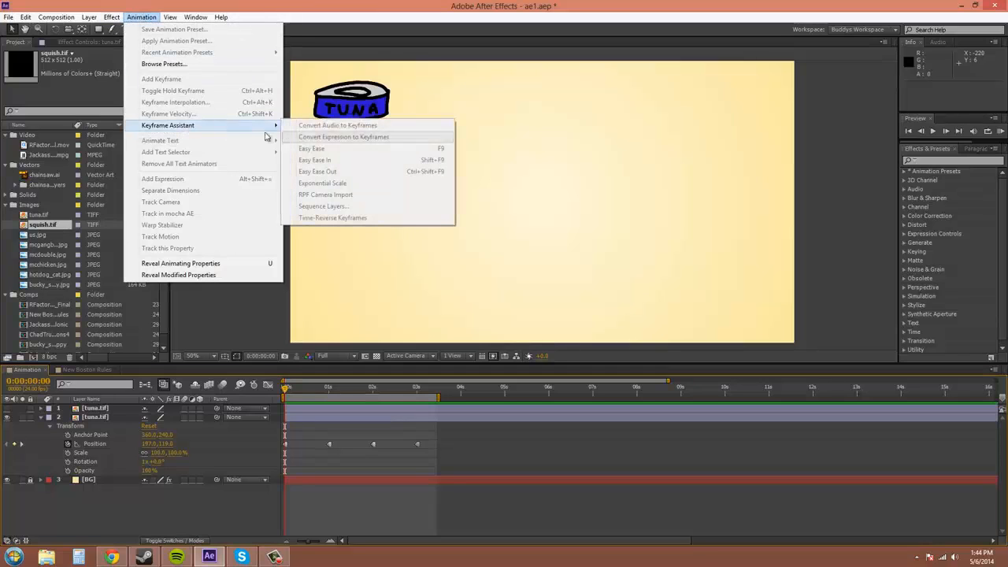
pyautogui.click(378, 507)
pyautogui.click(330, 444)
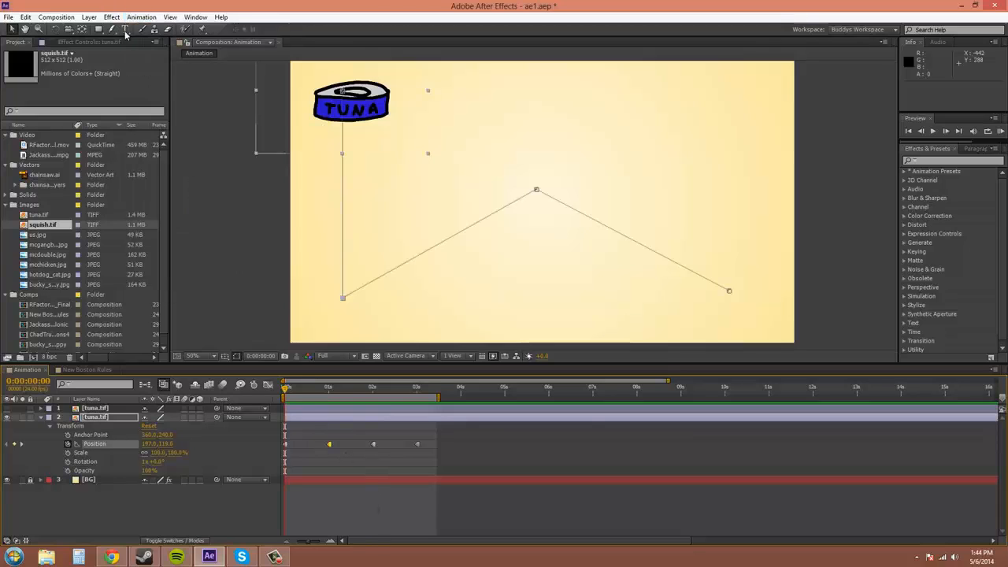
pyautogui.click(140, 17)
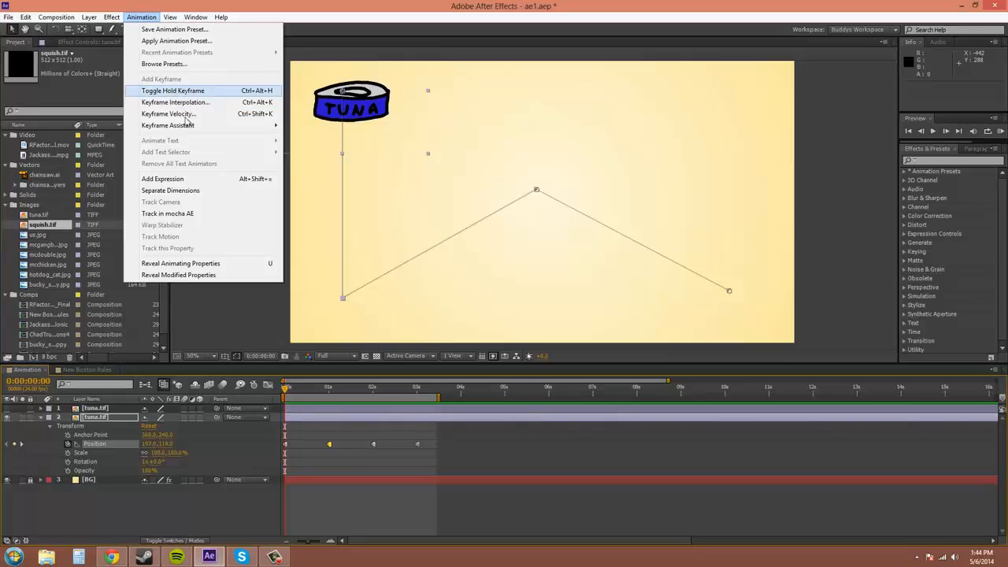
pyautogui.click(381, 465)
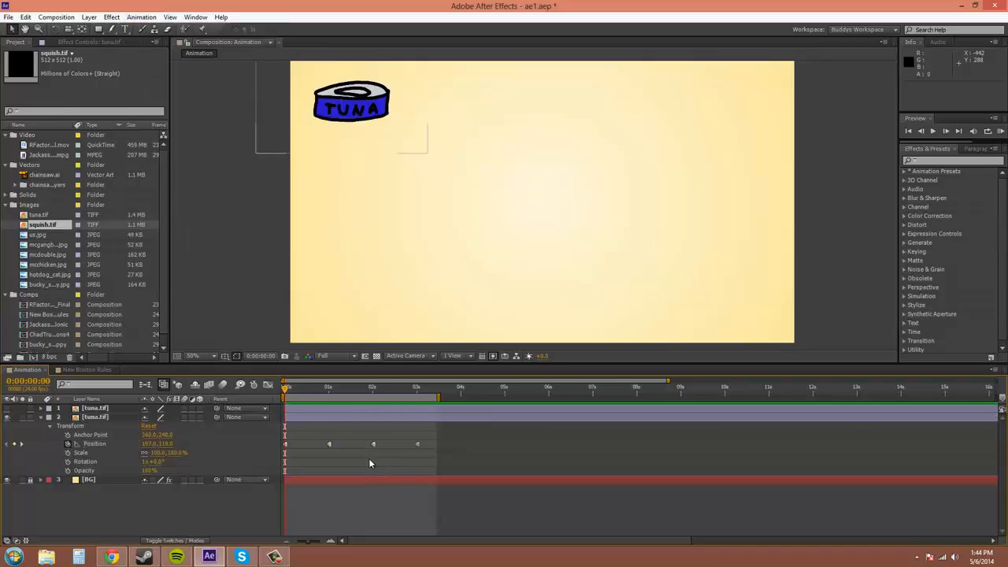
# Toggle the second tuna layer's one-second Position keyframe to a smooth curve and back to a straight path.
pyautogui.click(330, 445)
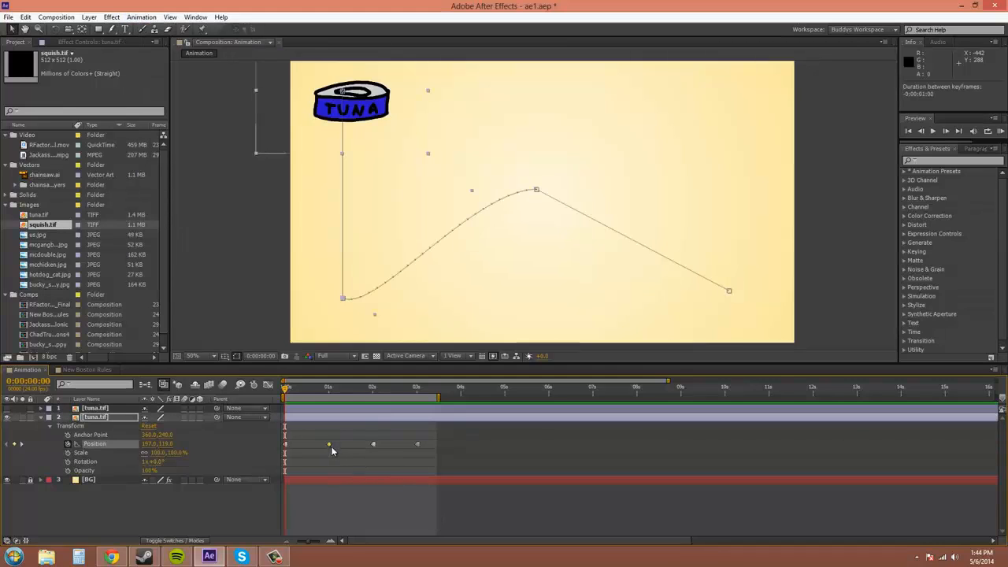
pyautogui.click(368, 460)
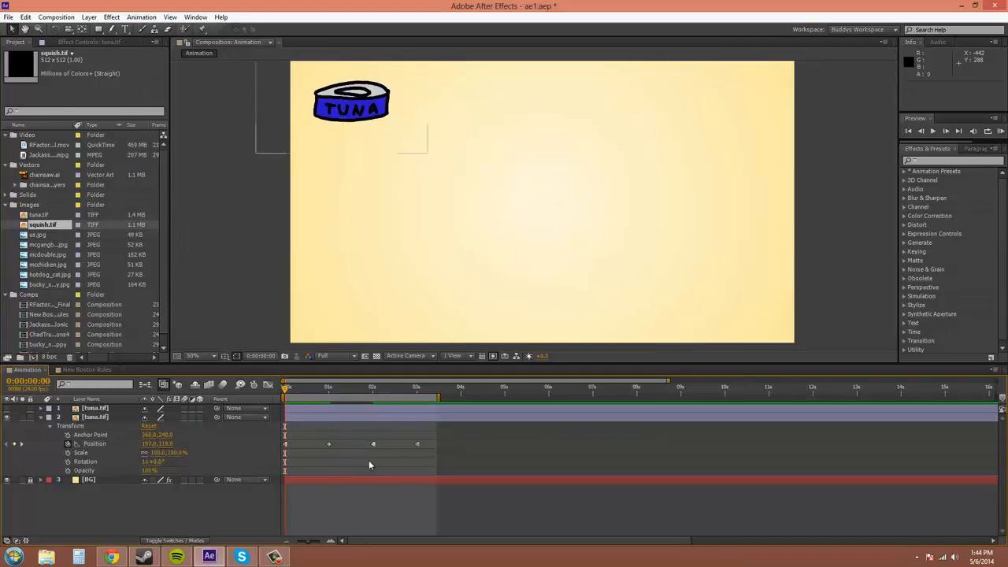
pyautogui.click(329, 445)
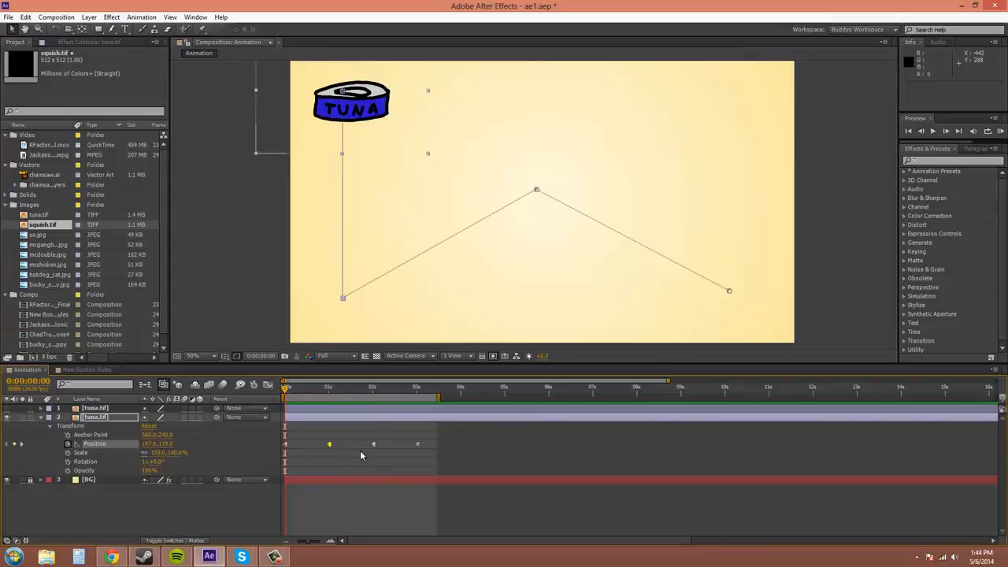
pyautogui.click(359, 450)
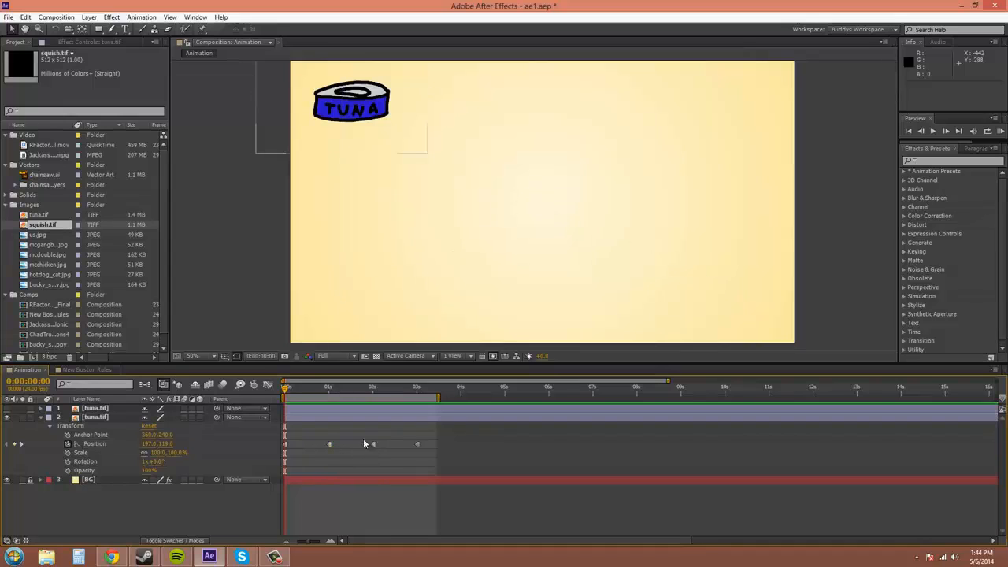
# Collapse and hide the second tuna layer and make the first tuna layer visible.
pyautogui.click(40, 418)
pyautogui.click(8, 416)
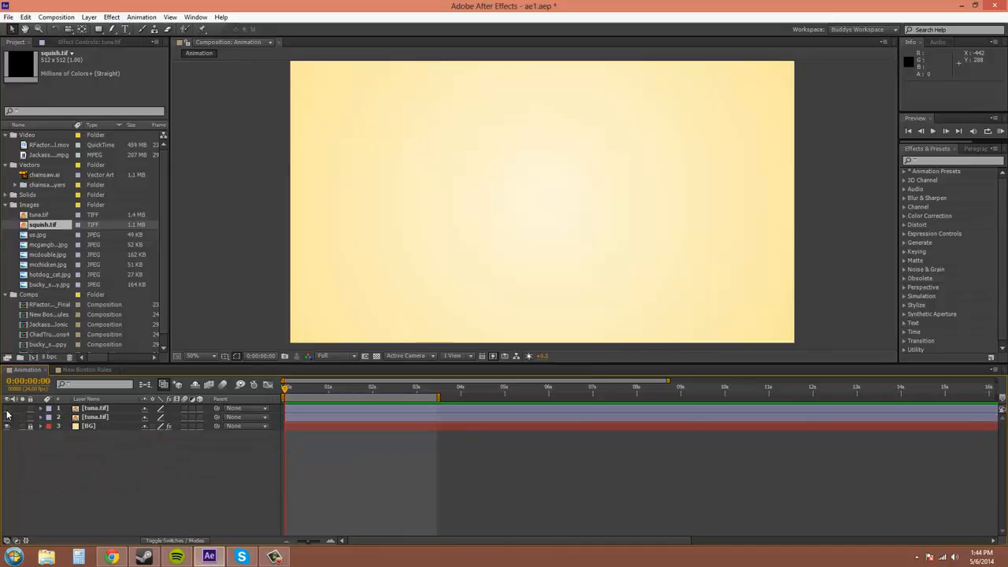
pyautogui.click(7, 417)
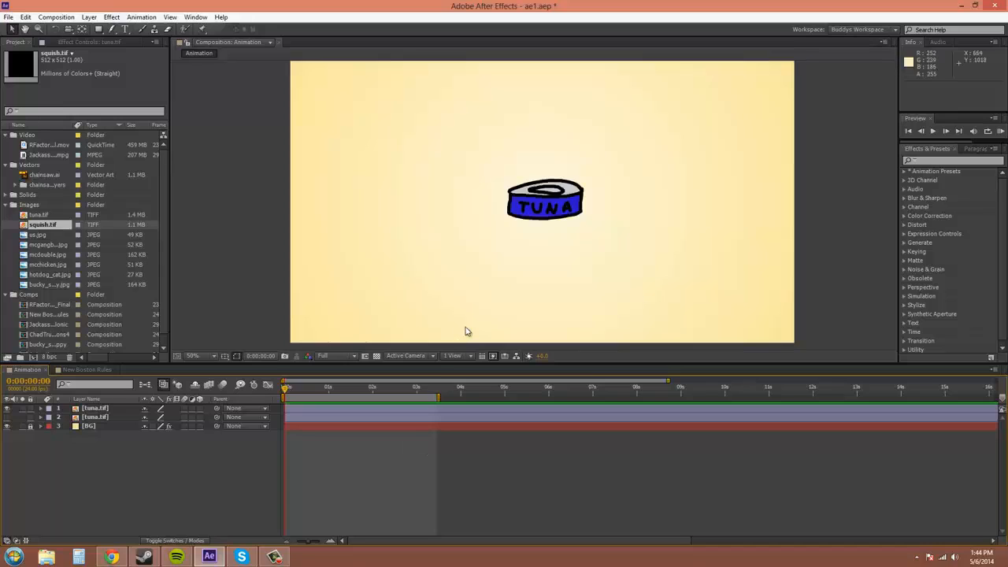
# Move the visible tuna can to the composition's upper-left area at position 265, 127 and reveal its Position property.
pyautogui.moveTo(391, 180); pyautogui.dragTo(388, 187)
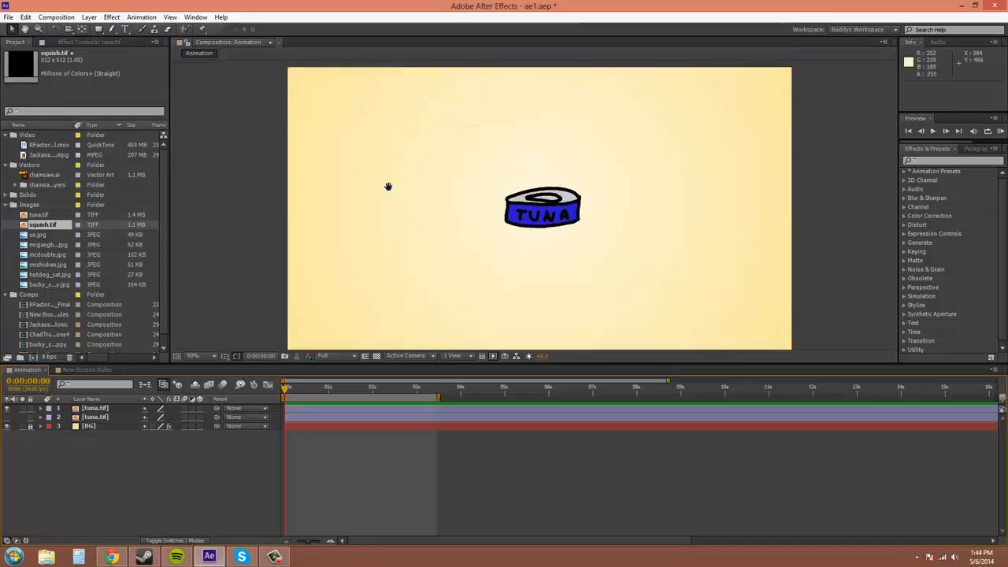
pyautogui.click(540, 212)
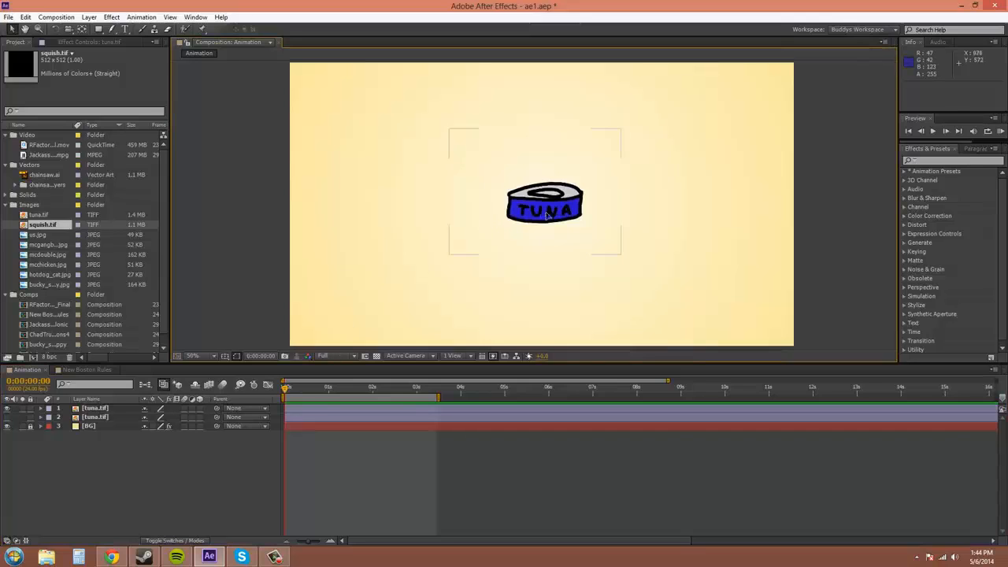
pyautogui.moveTo(547, 214); pyautogui.dragTo(372, 118)
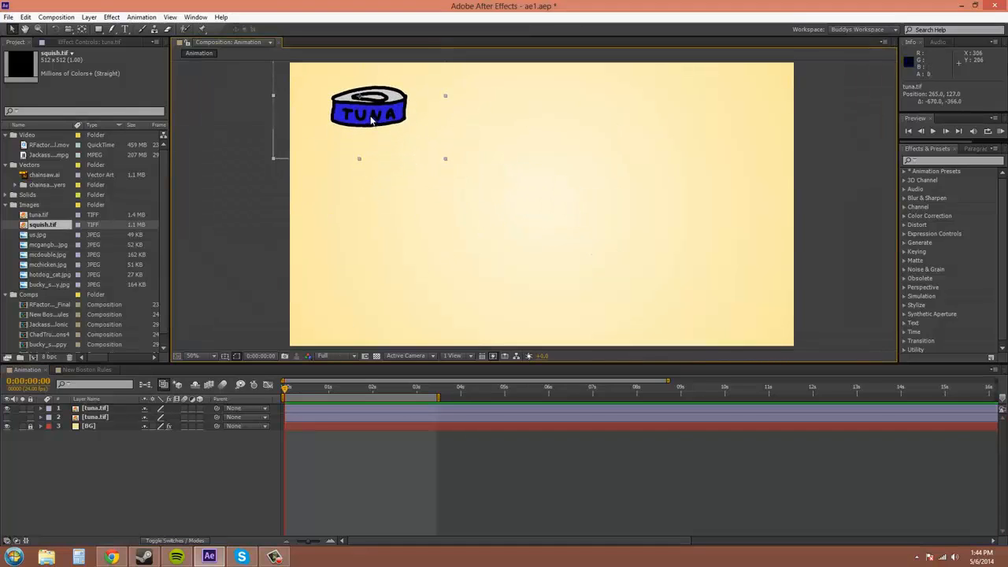
pyautogui.press('p')
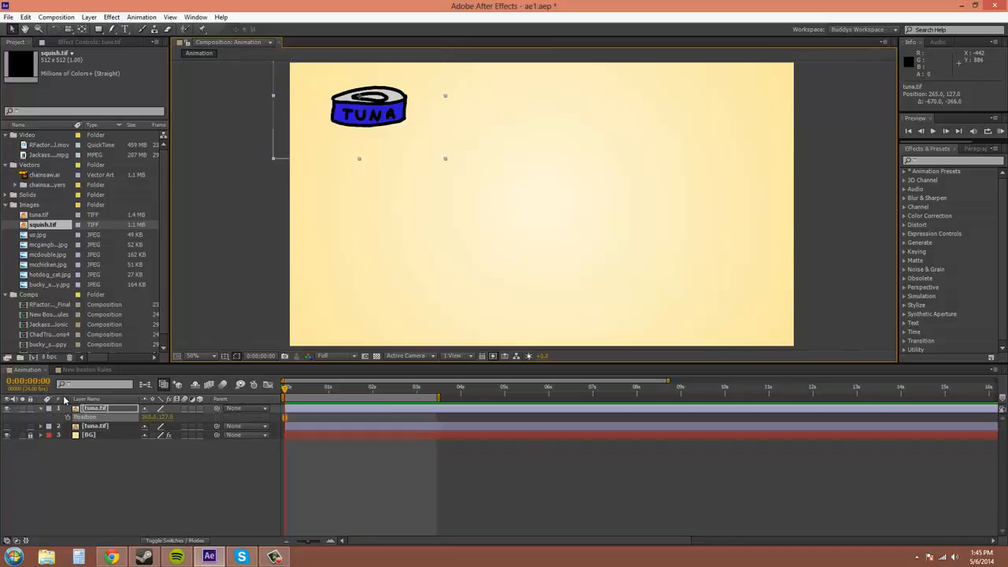
# Animate the tuna can's Position with keyframes at 0 seconds, at one second (237, 859) and at two seconds (1475, 249).
pyautogui.click(67, 417)
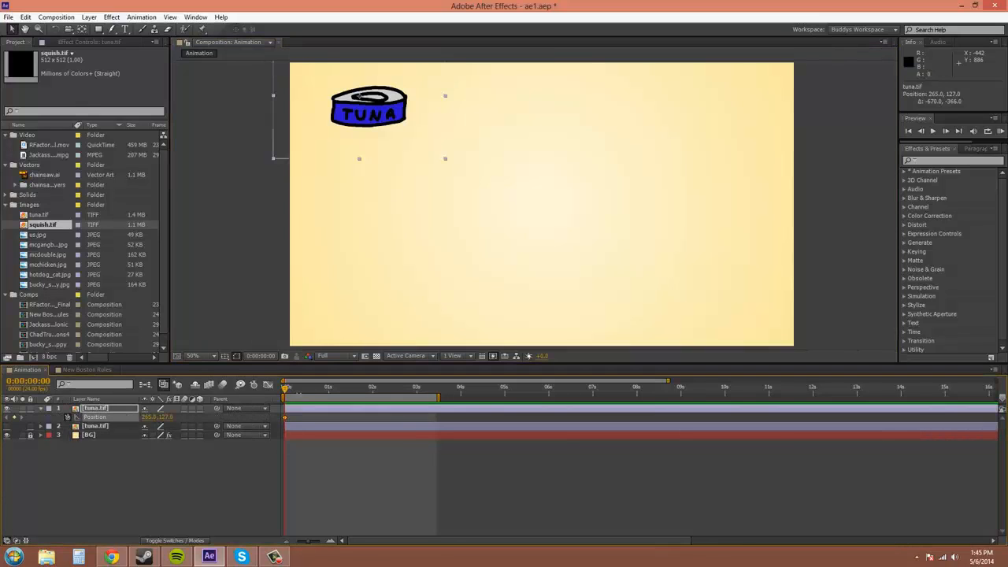
pyautogui.moveTo(285, 389); pyautogui.dragTo(329, 386)
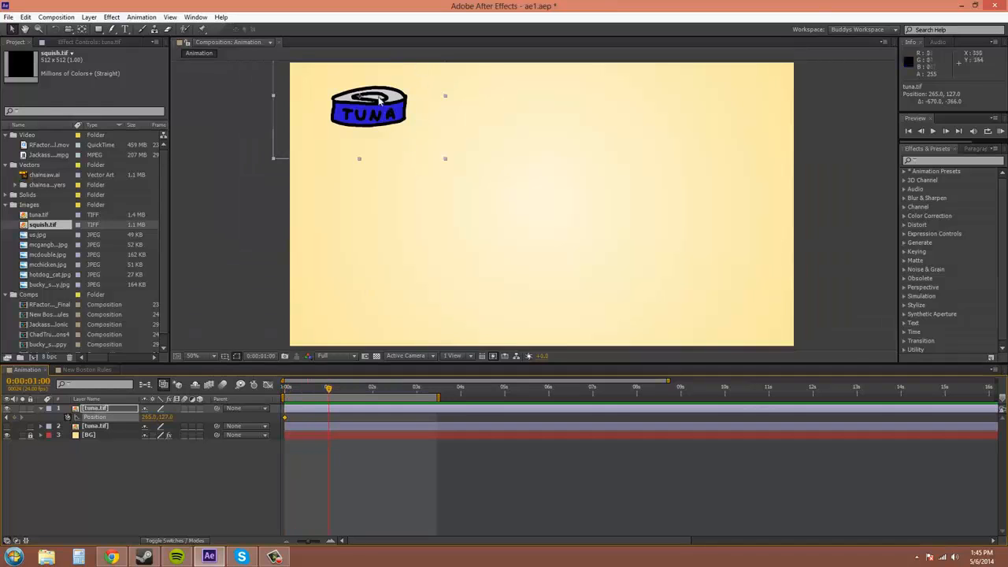
pyautogui.moveTo(388, 114); pyautogui.dragTo(384, 311)
pyautogui.moveTo(333, 392); pyautogui.dragTo(375, 386)
pyautogui.moveTo(377, 311); pyautogui.dragTo(703, 155)
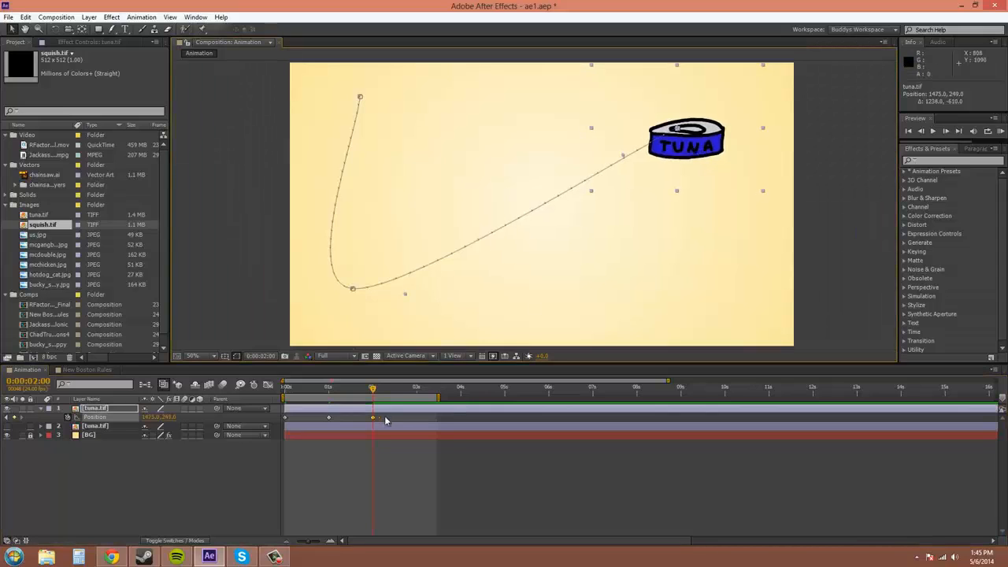
# Convert all three Position keyframes to hold keyframes and run a RAM preview of the motion.
pyautogui.moveTo(385, 417); pyautogui.dragTo(279, 426)
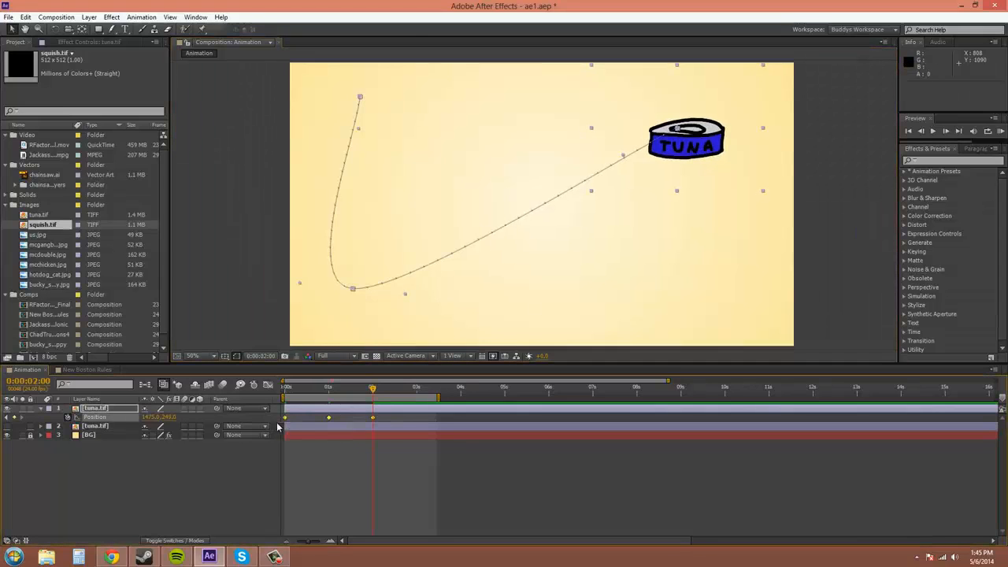
pyautogui.keyDown('ctrl'); pyautogui.click(329, 418); pyautogui.keyUp('ctrl')
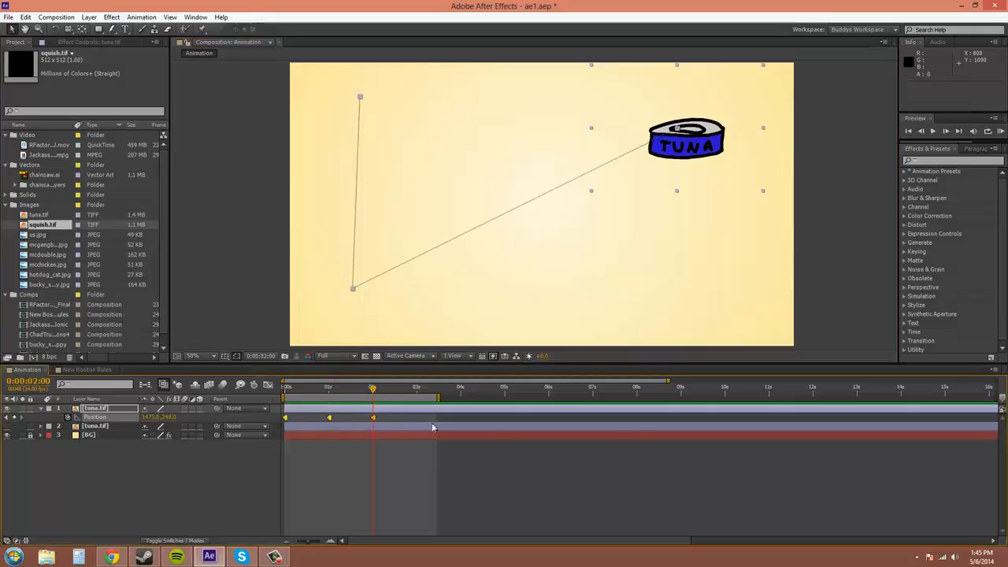
pyautogui.rightClick(330, 420)
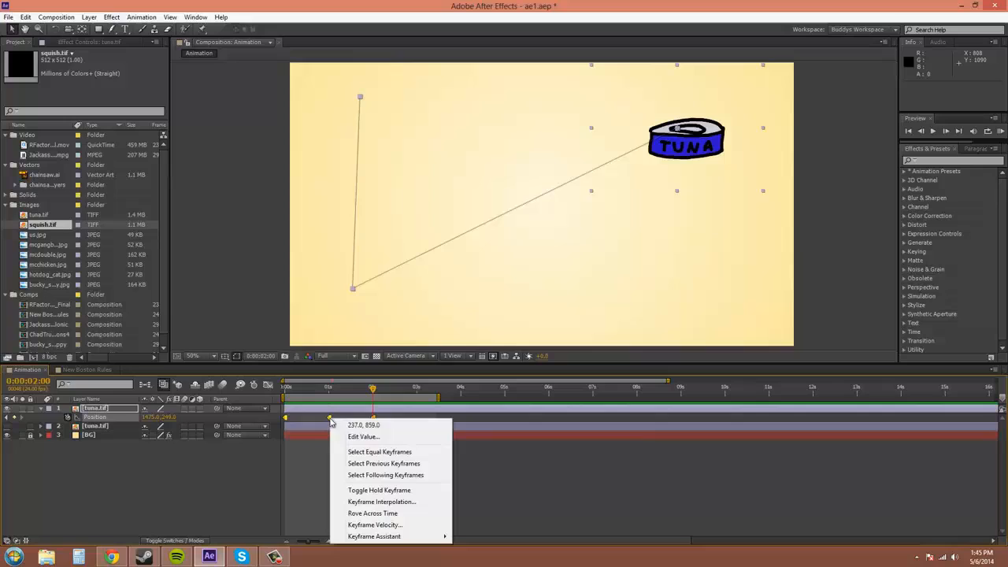
pyautogui.click(379, 490)
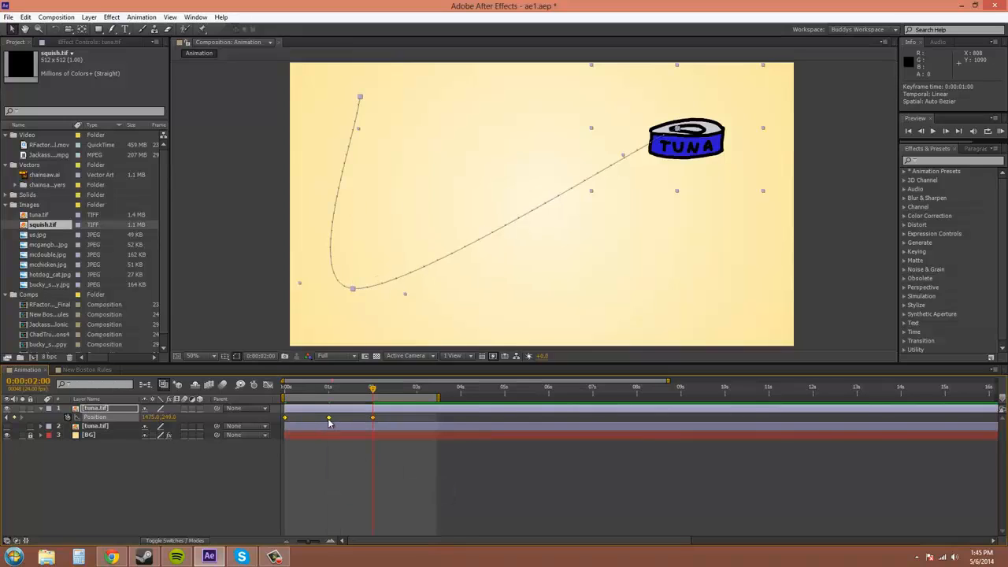
pyautogui.rightClick(329, 419)
pyautogui.click(381, 489)
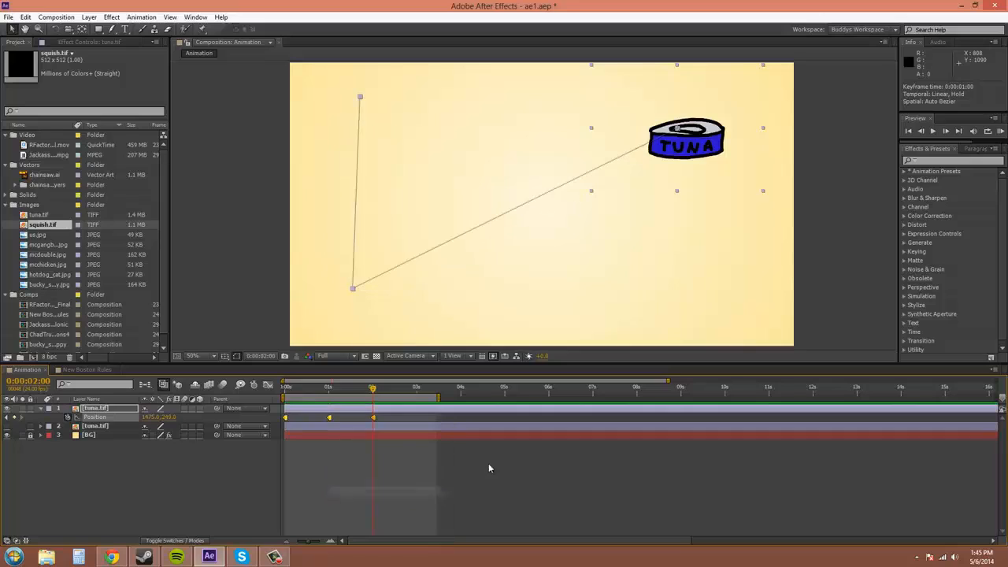
pyautogui.click(1000, 130)
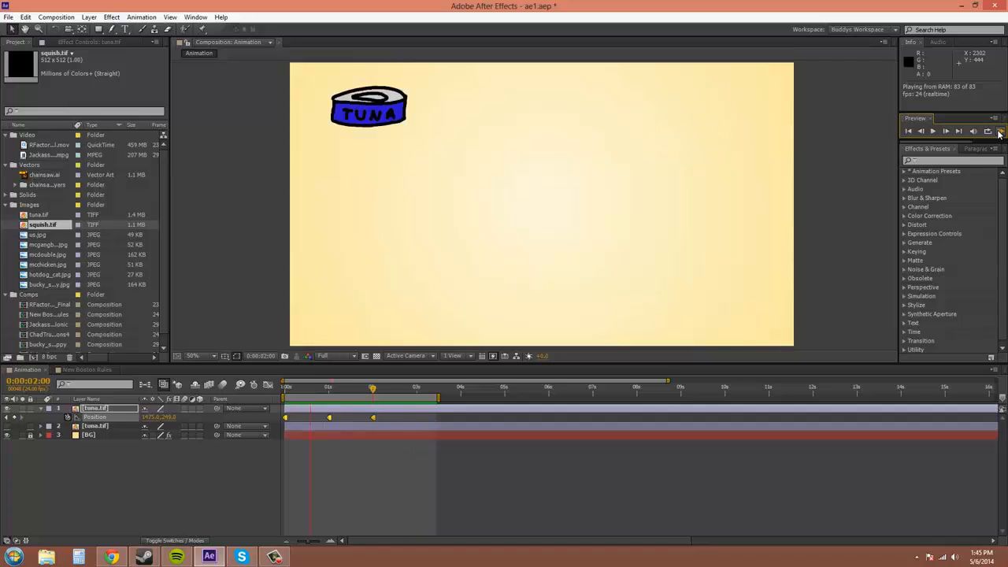
pyautogui.click(1000, 132)
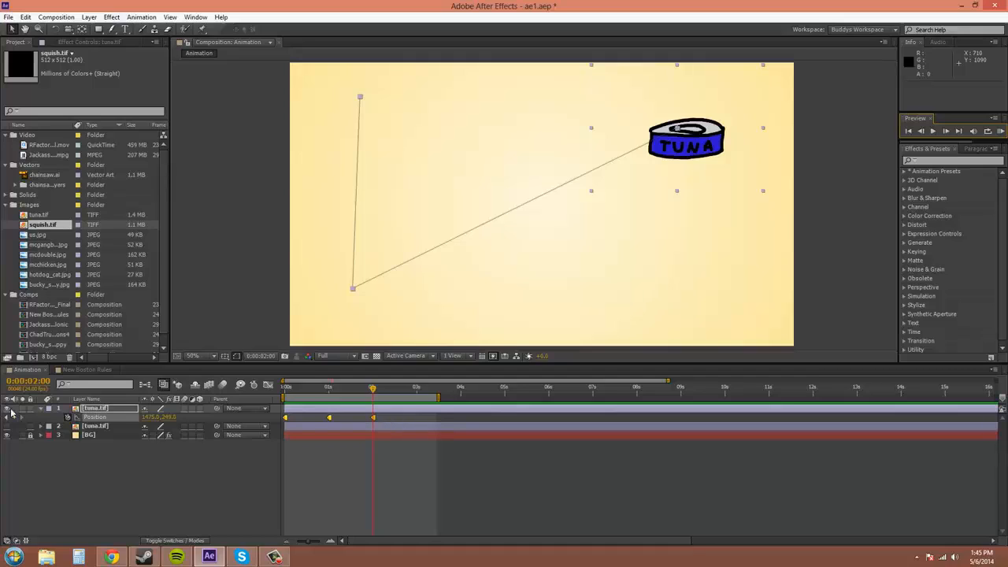
# Expand the first tuna layer's transform properties and turn off hold interpolation on all three Position keyframes.
pyautogui.click(41, 408)
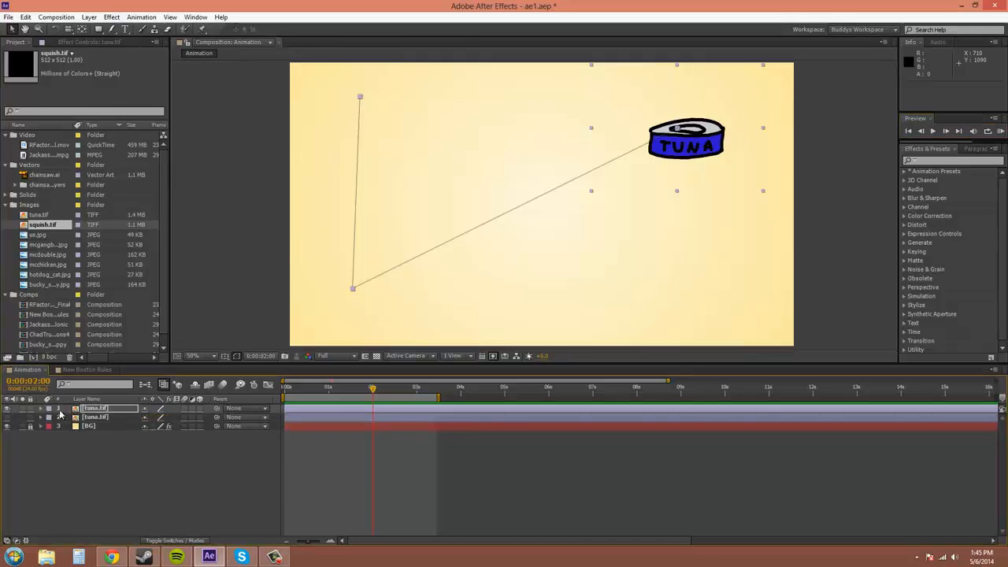
pyautogui.click(40, 410)
pyautogui.click(41, 408)
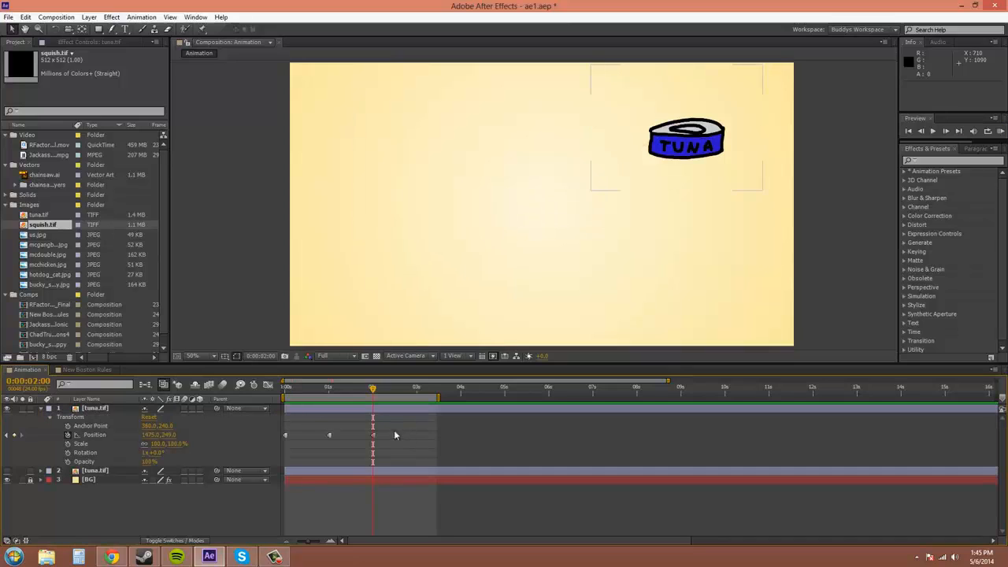
pyautogui.moveTo(396, 428); pyautogui.dragTo(290, 449)
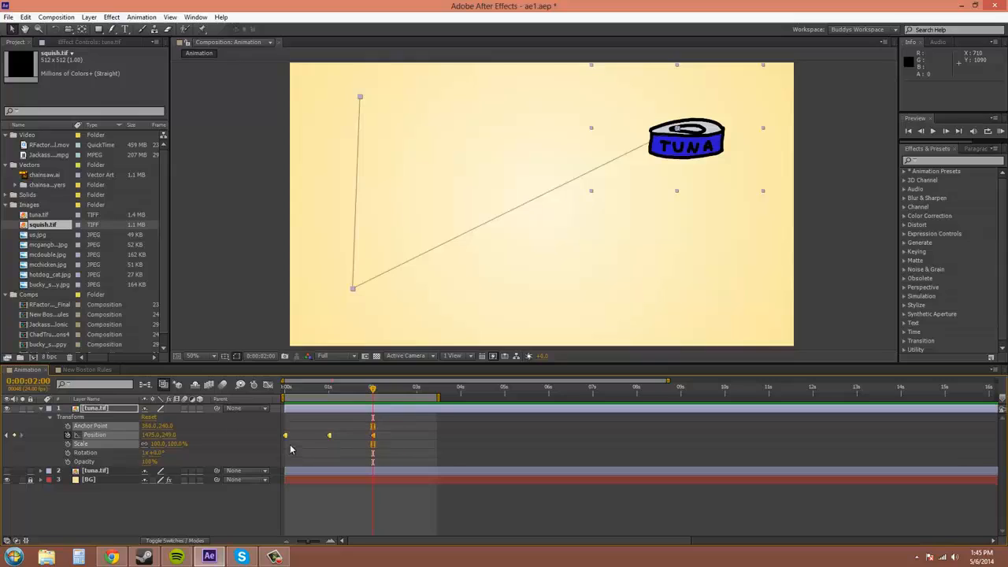
pyautogui.click(366, 425)
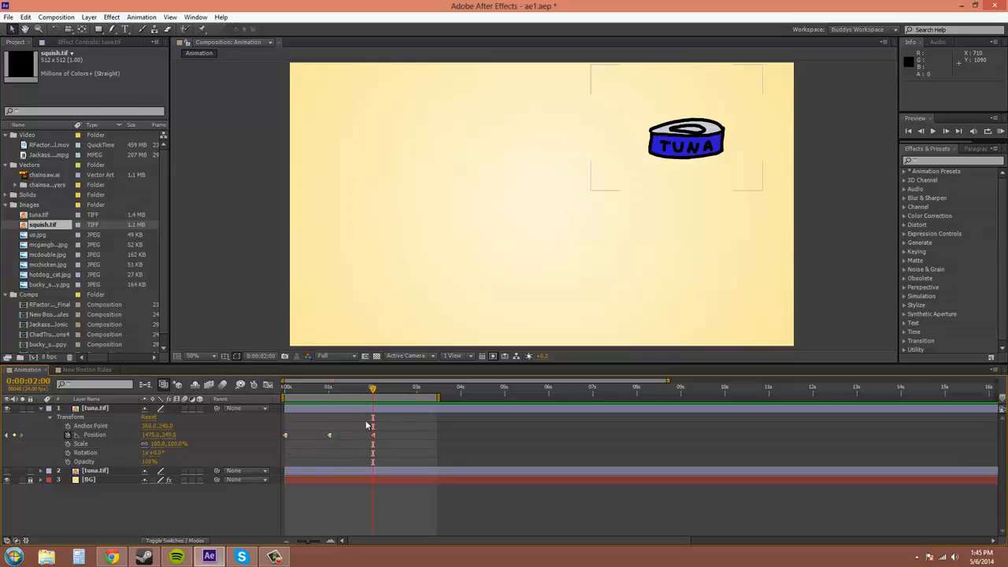
pyautogui.moveTo(399, 434); pyautogui.dragTo(277, 447)
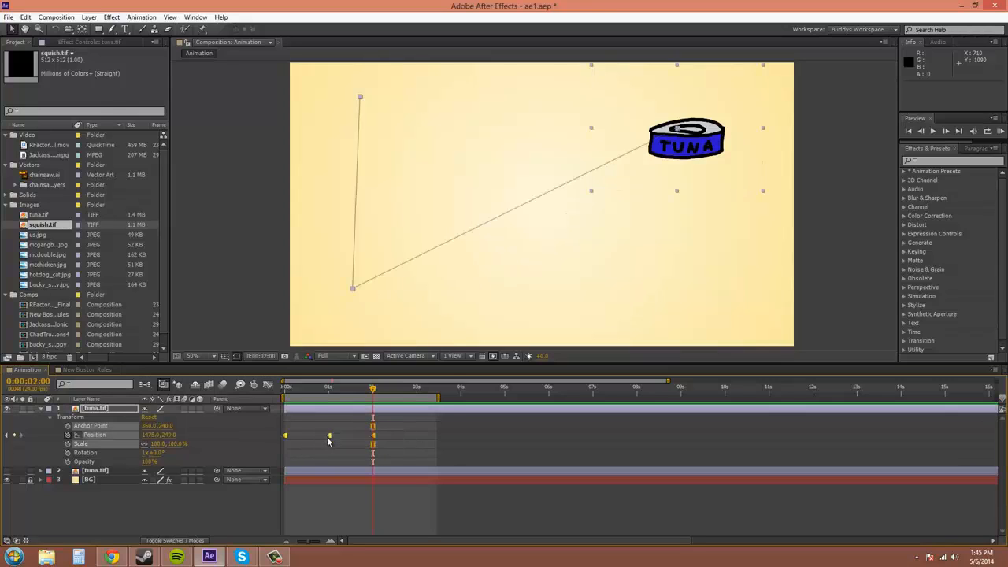
pyautogui.rightClick(328, 436)
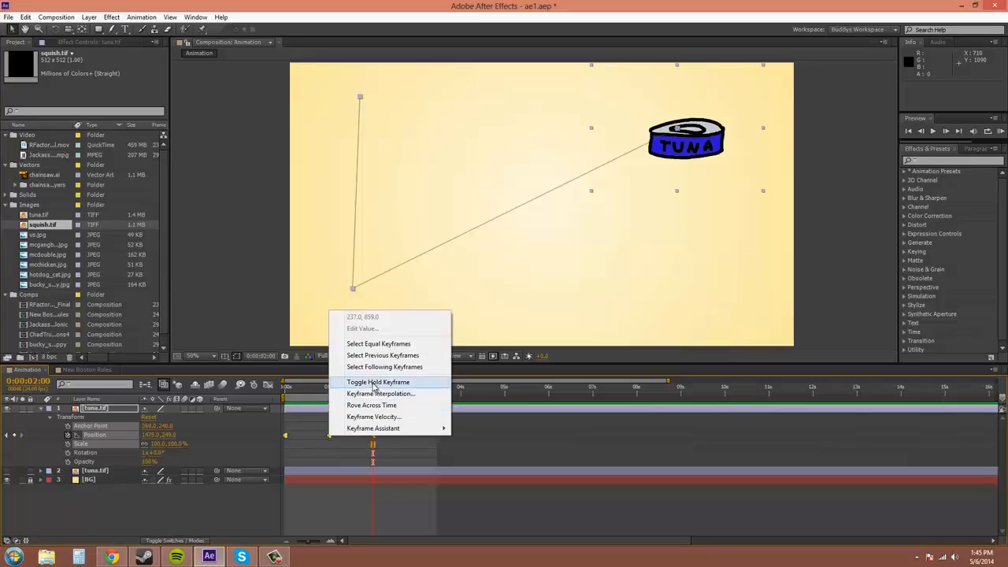
pyautogui.click(381, 406)
pyautogui.click(391, 436)
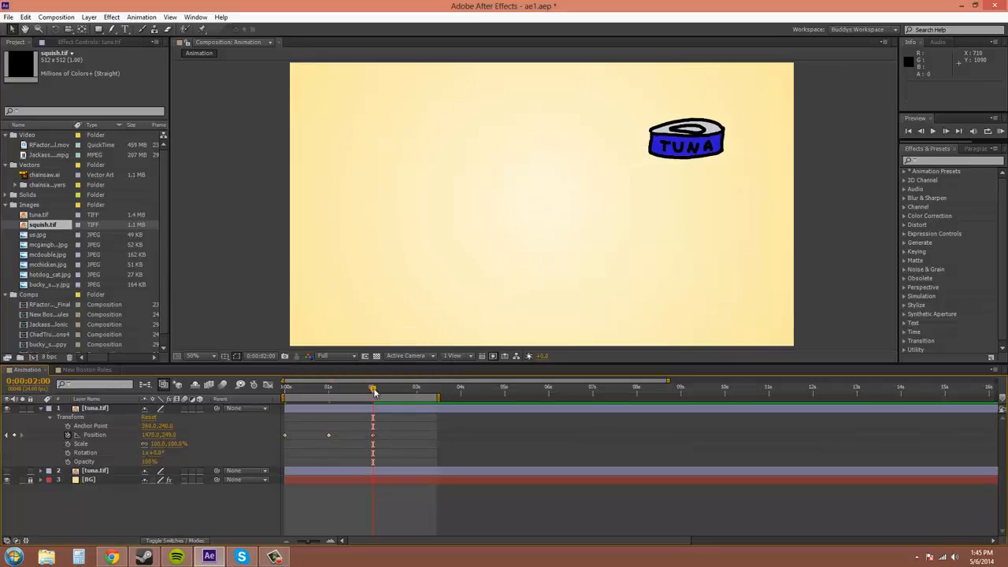
# Return the current time to 0 seconds and look through the commands available for the first Position keyframe.
pyautogui.moveTo(373, 388); pyautogui.dragTo(284, 388)
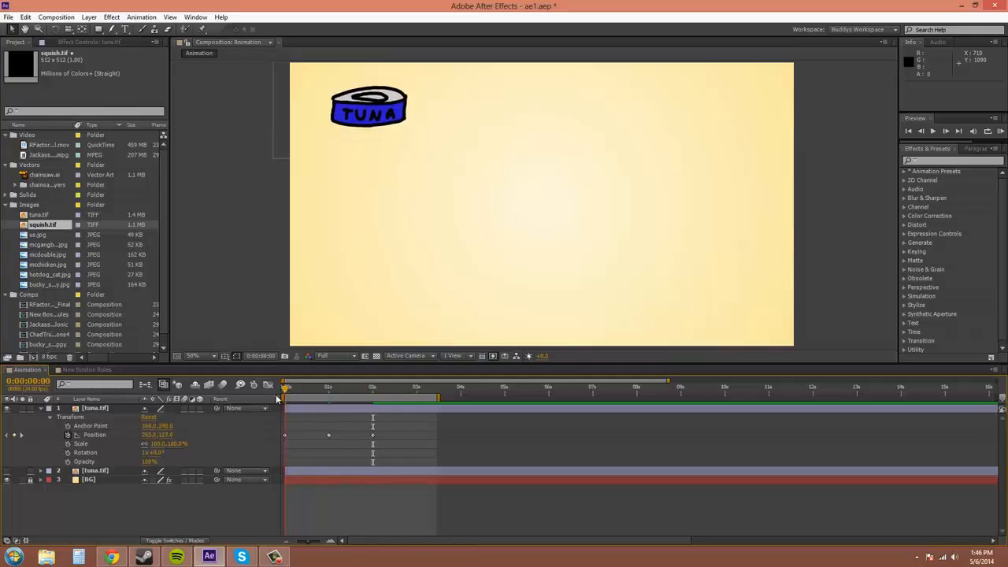
pyautogui.click(285, 436)
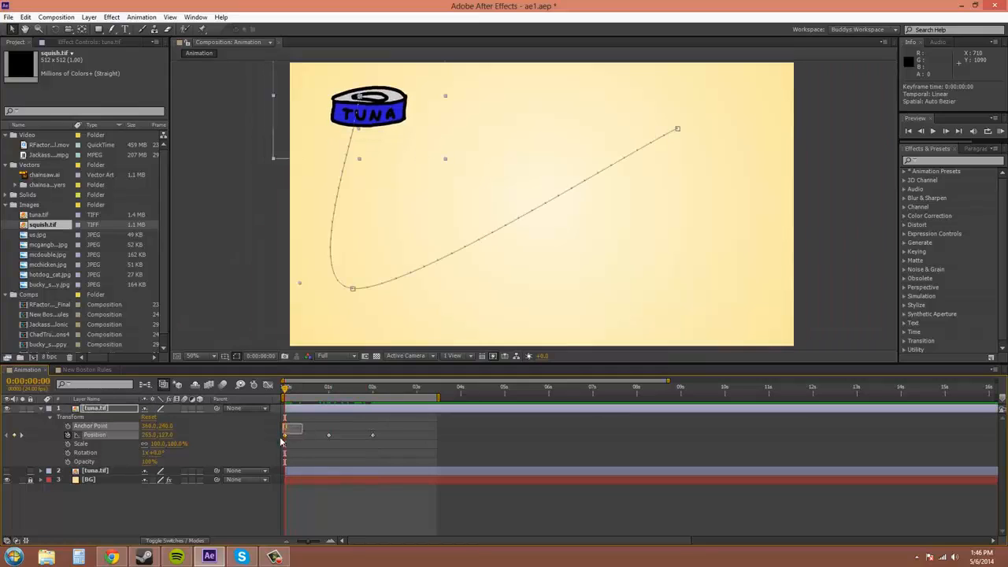
pyautogui.moveTo(304, 422); pyautogui.dragTo(276, 451)
pyautogui.rightClick(285, 439)
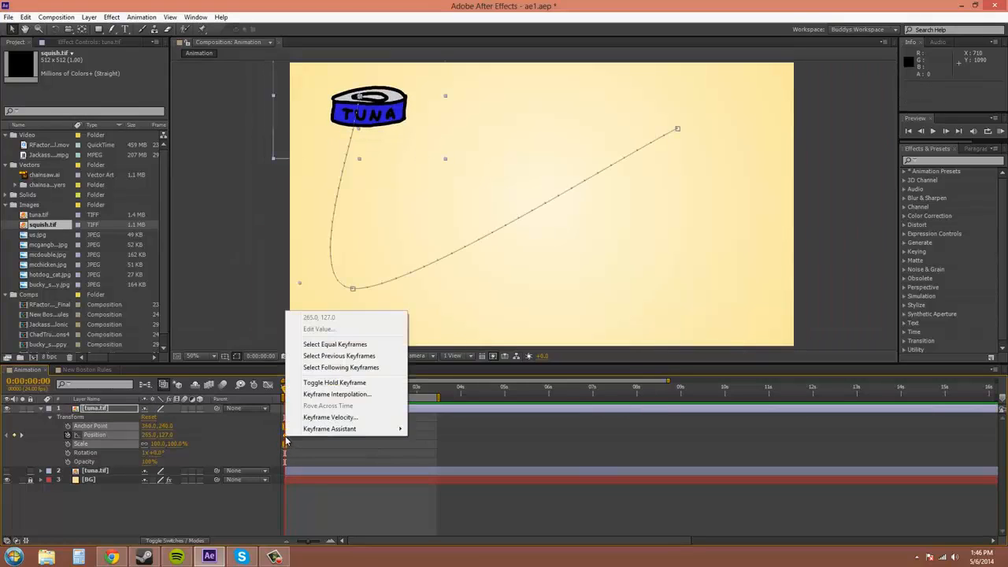
pyautogui.click(328, 458)
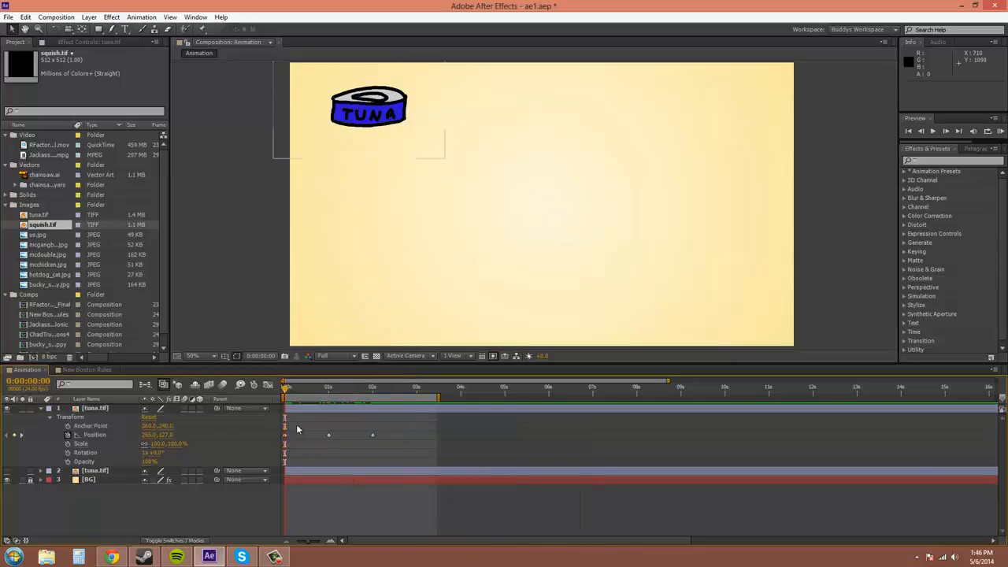
pyautogui.moveTo(296, 425); pyautogui.dragTo(281, 446)
pyautogui.click(296, 437)
# Show only the first tuna layer's Position property and copy its keyframe at 0 seconds.
pyautogui.click(94, 410)
pyautogui.press('p')
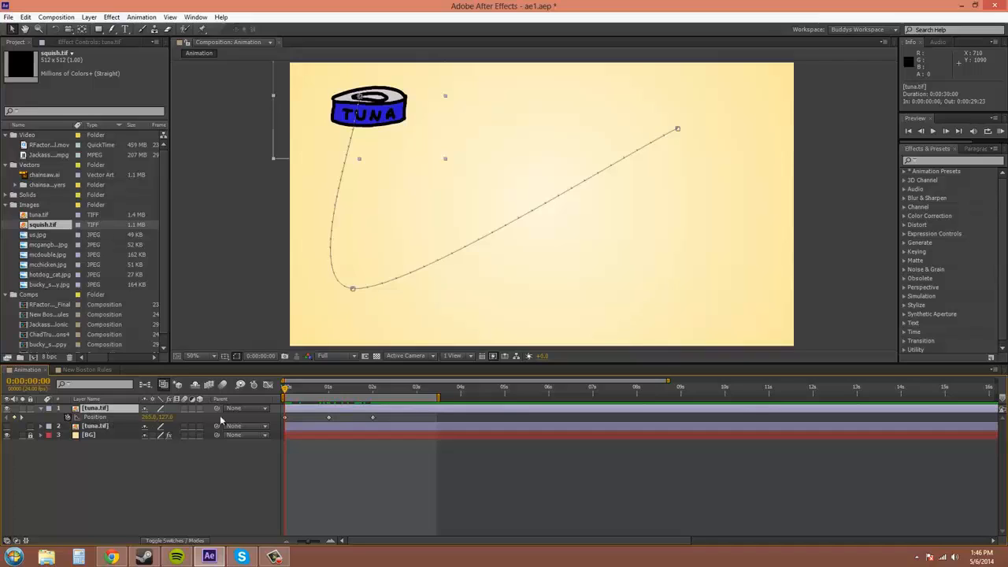
pyautogui.click(296, 422)
pyautogui.click(285, 418)
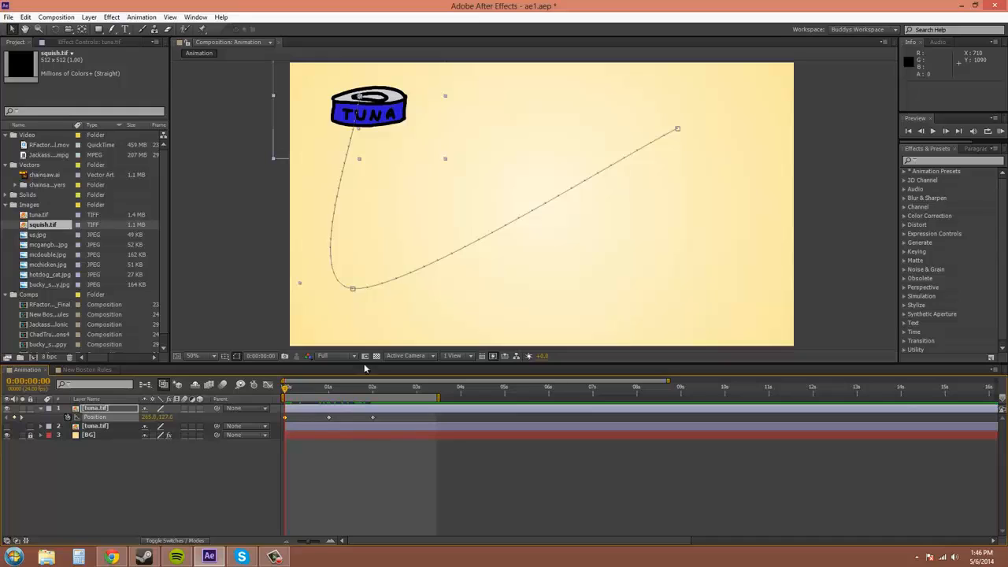
pyautogui.click(26, 17)
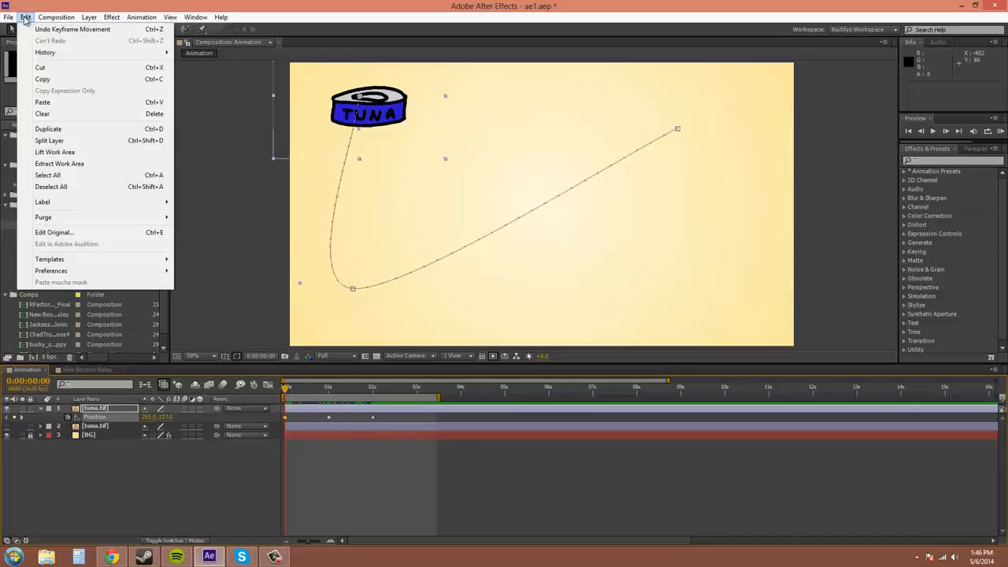
pyautogui.click(42, 79)
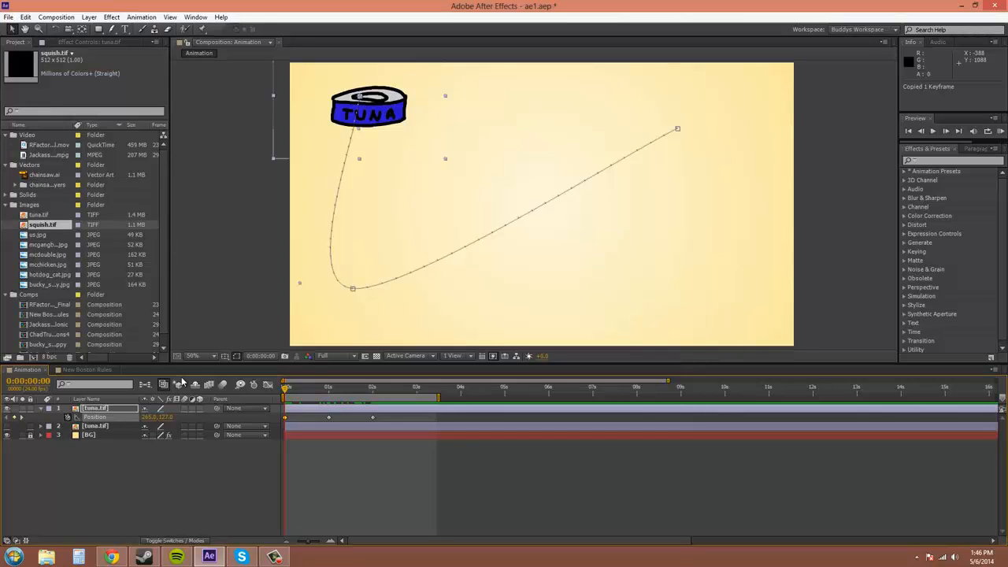
# Paste the copied keyframe at 0:00:00:23, one frame before the one-second Position keyframe.
pyautogui.press('k')
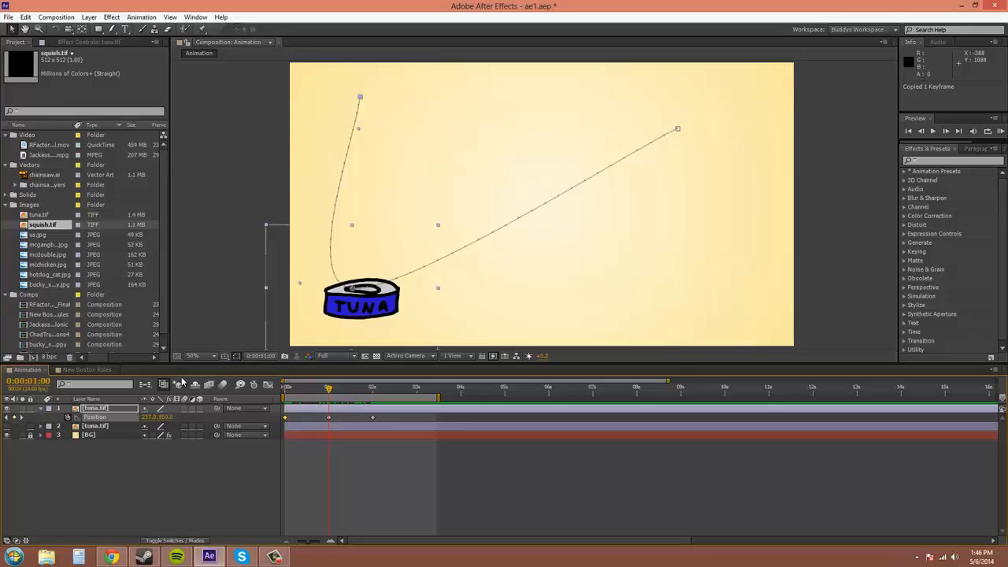
pyautogui.press('pageup')
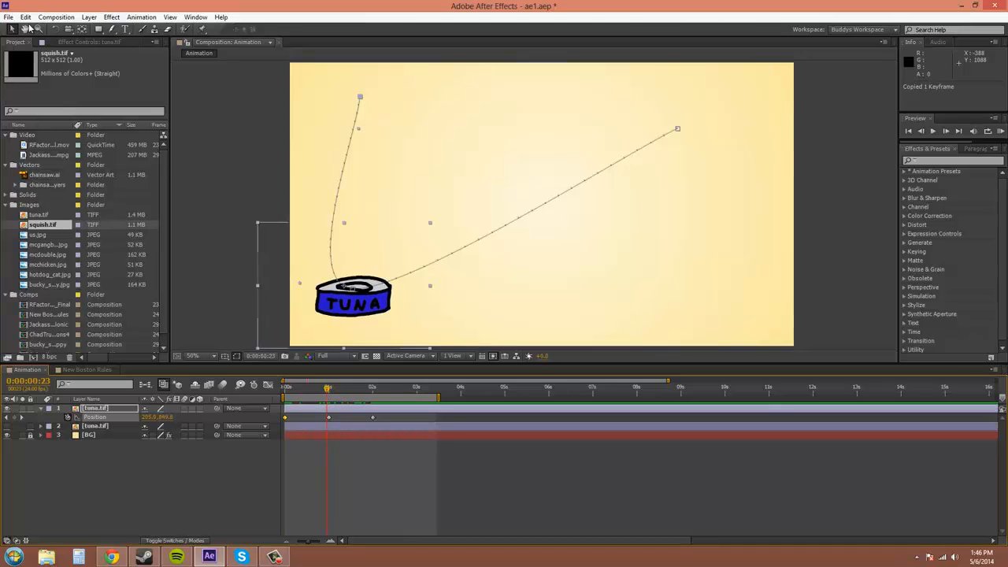
pyautogui.click(26, 17)
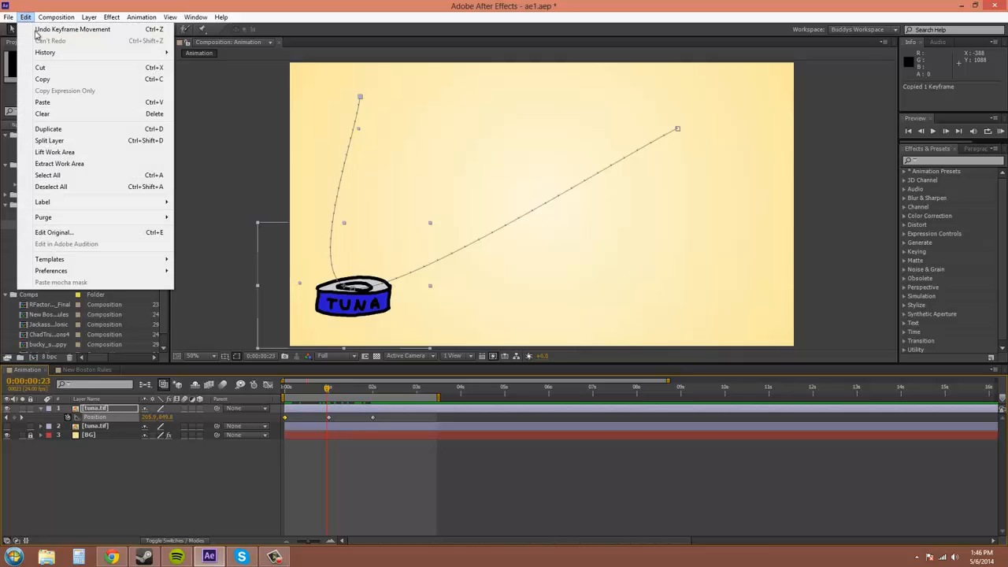
pyautogui.click(43, 99)
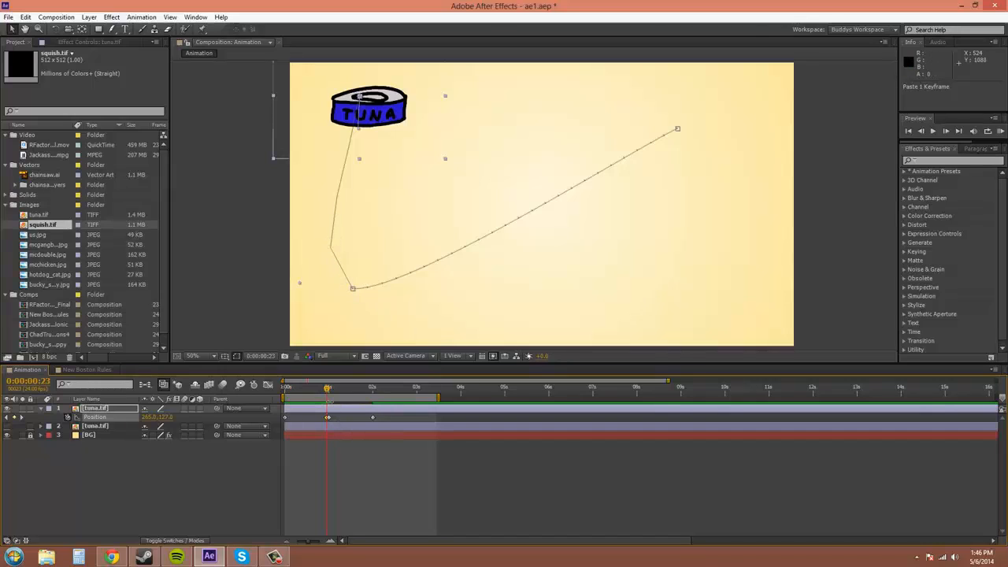
# Copy the tuna layer's one-second Position keyframe.
pyautogui.rightClick(329, 418)
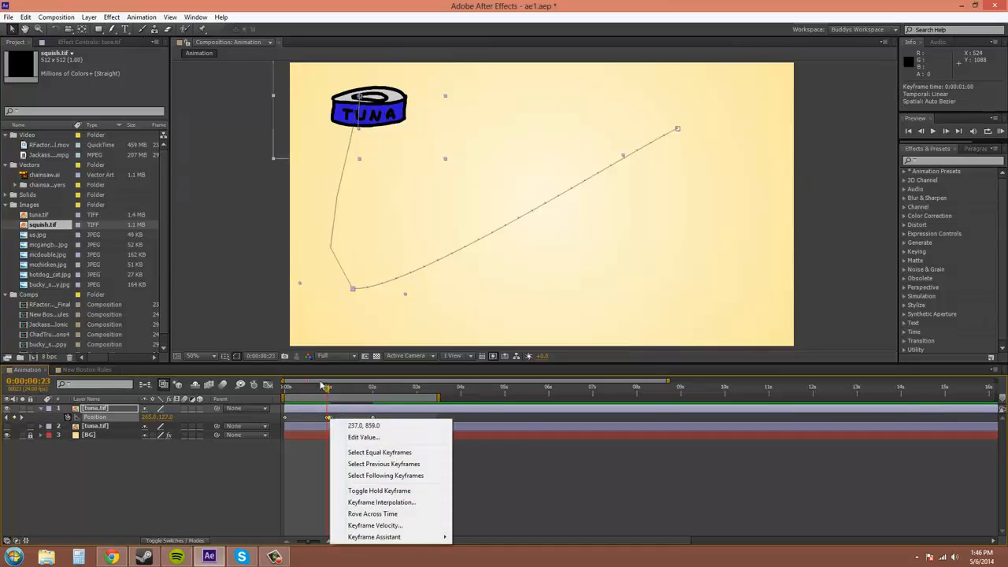
pyautogui.click(28, 19)
pyautogui.click(28, 19)
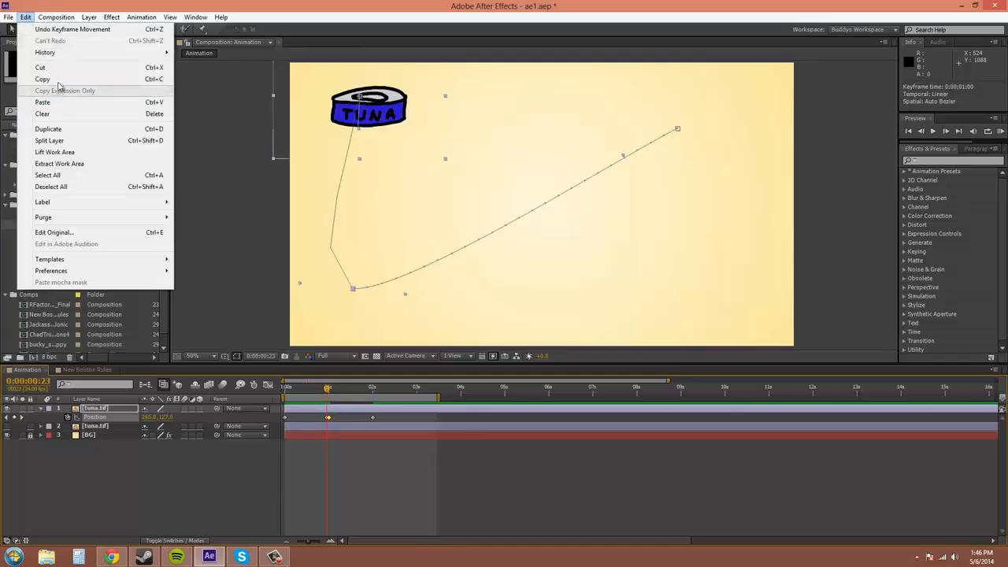
pyautogui.click(59, 79)
# Deselect the keyframes and move the current time to 0:00:01:23, one frame before the two-second Position keyframe.
pyautogui.press('pagedown')
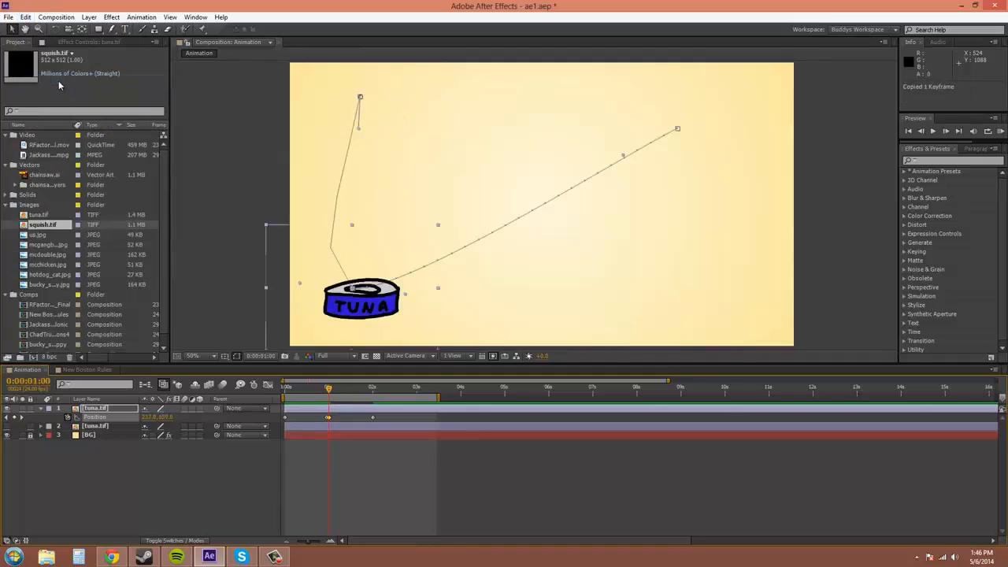
pyautogui.click(371, 502)
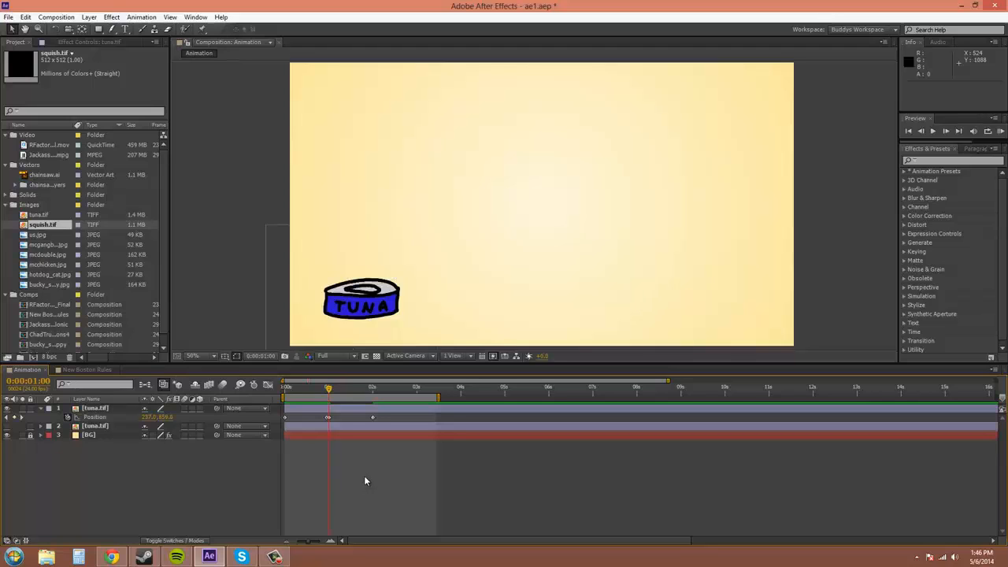
pyautogui.press('k')
pyautogui.press('pageup')
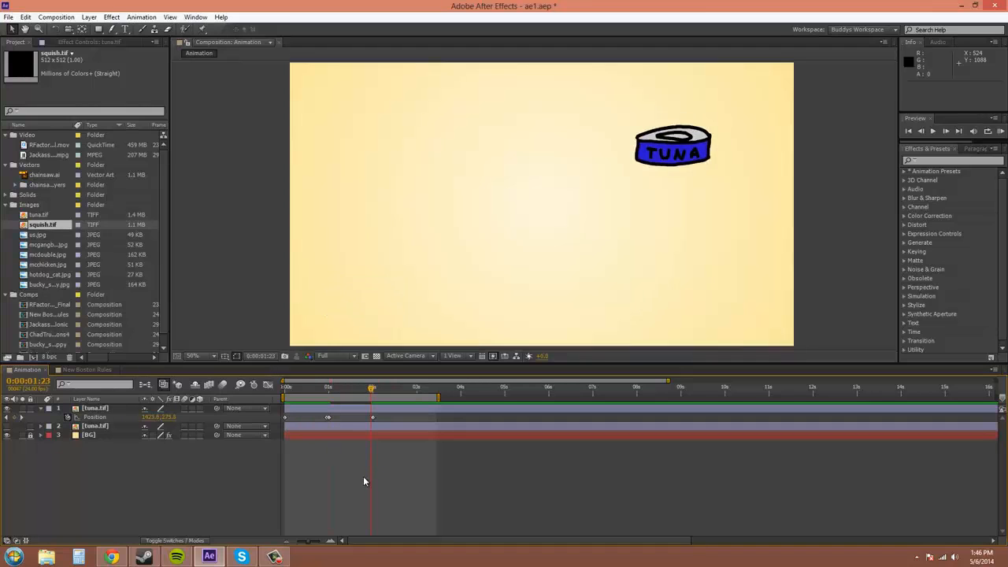
pyautogui.click(26, 16)
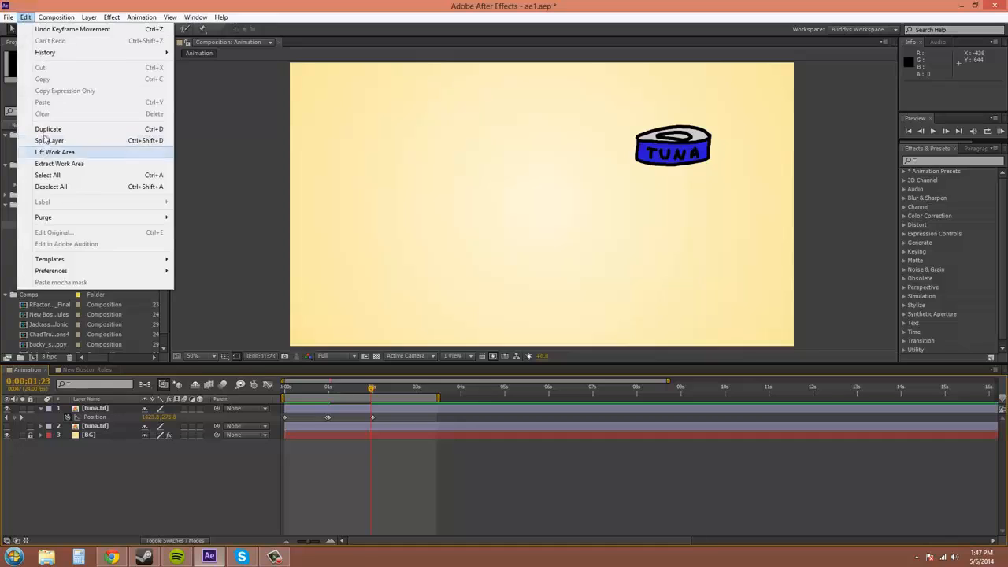
pyautogui.click(372, 416)
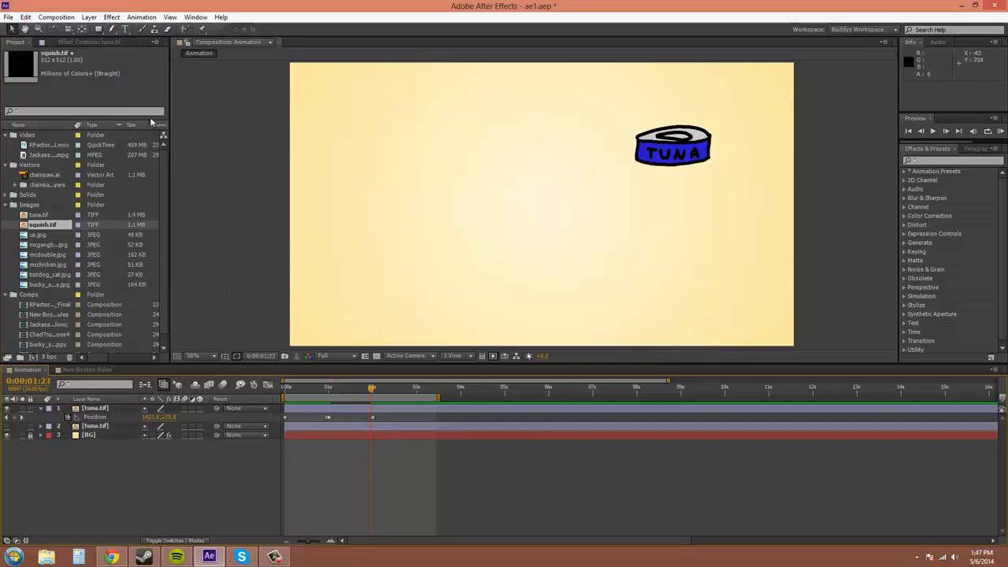
pyautogui.click(25, 16)
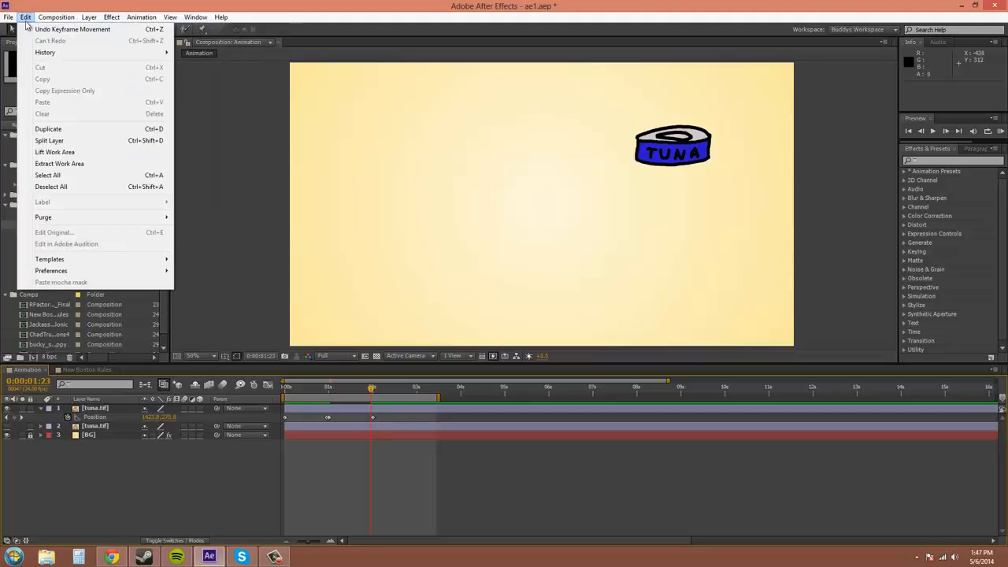
pyautogui.click(328, 416)
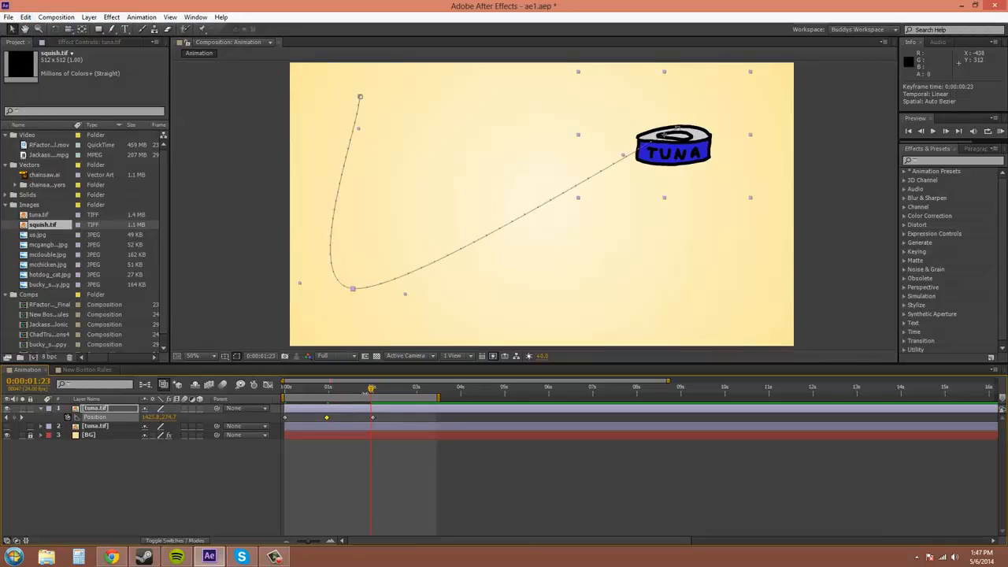
pyautogui.moveTo(326, 417); pyautogui.dragTo(328, 418)
pyautogui.click(343, 421)
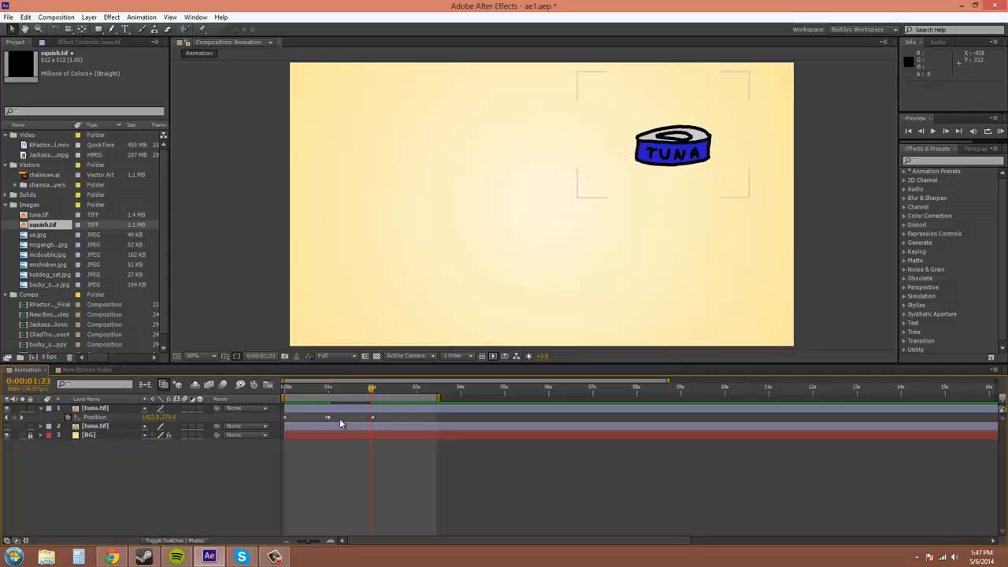
# Copy the tuna layer's one-second Position keyframe and paste it at 0:00:01:23.
pyautogui.click(329, 418)
pyautogui.click(26, 16)
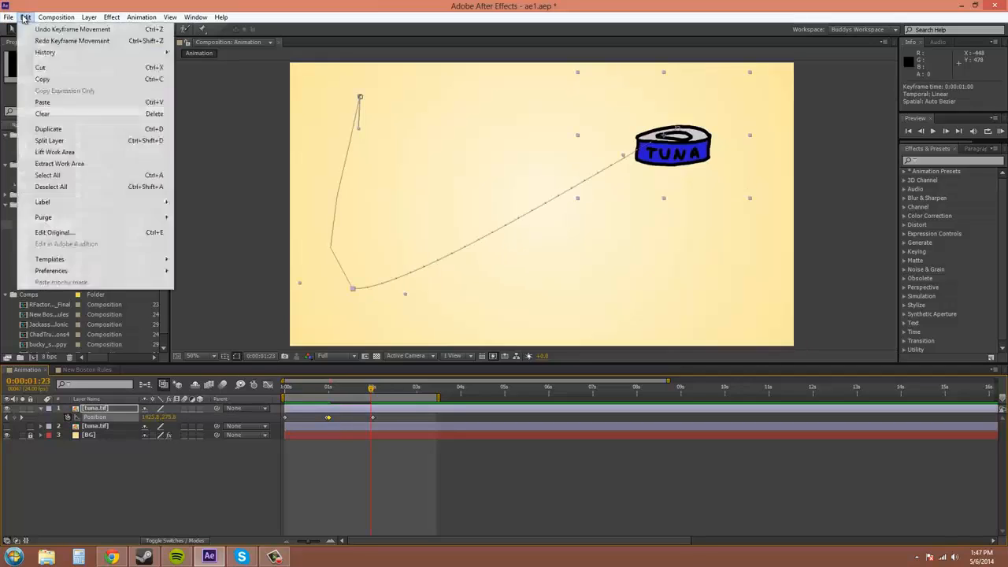
pyautogui.click(47, 78)
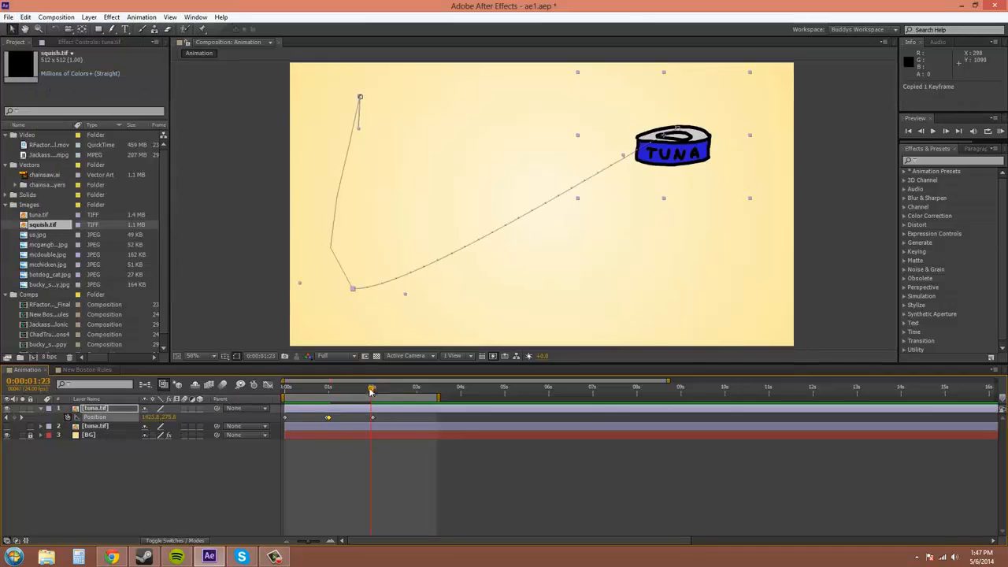
pyautogui.click(26, 16)
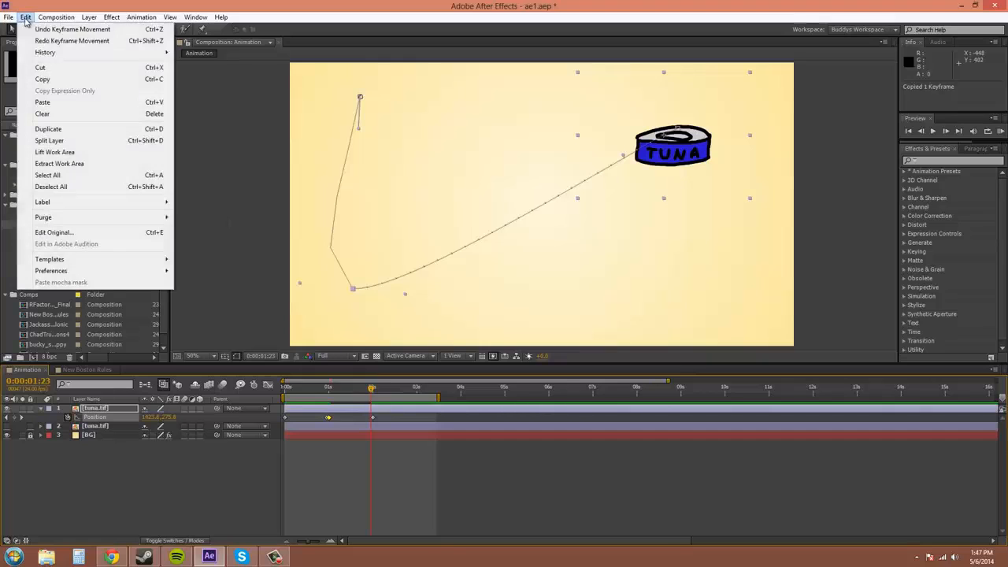
pyautogui.click(47, 102)
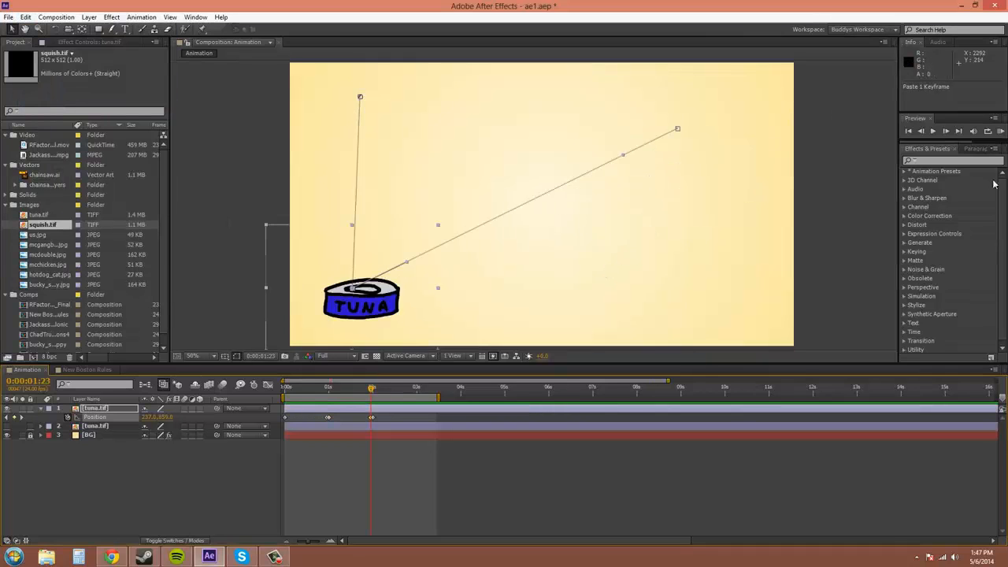
# Play a RAM preview of the tuna can's motion with the duplicated Position keyframes.
pyautogui.click(1003, 134)
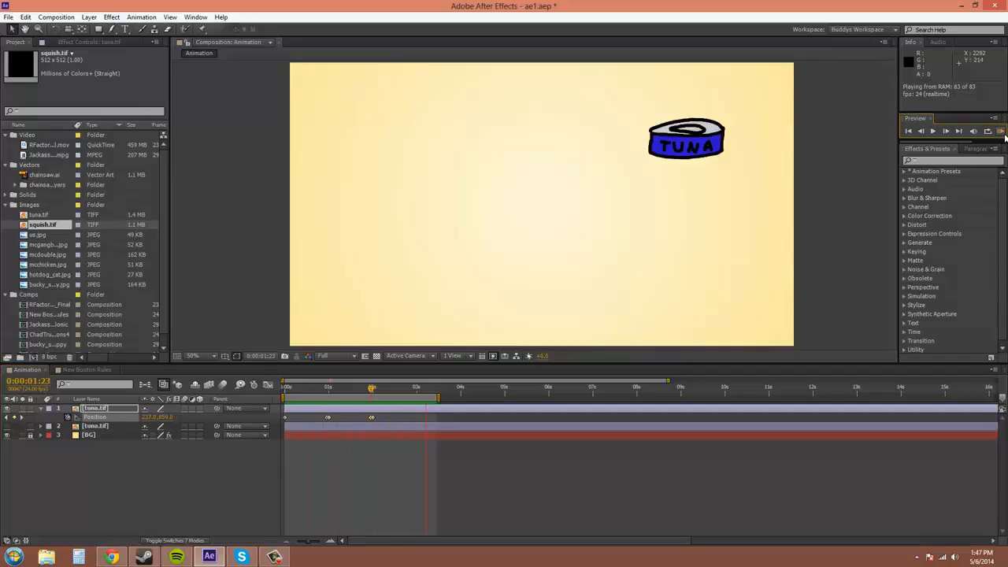
pyautogui.click(1003, 134)
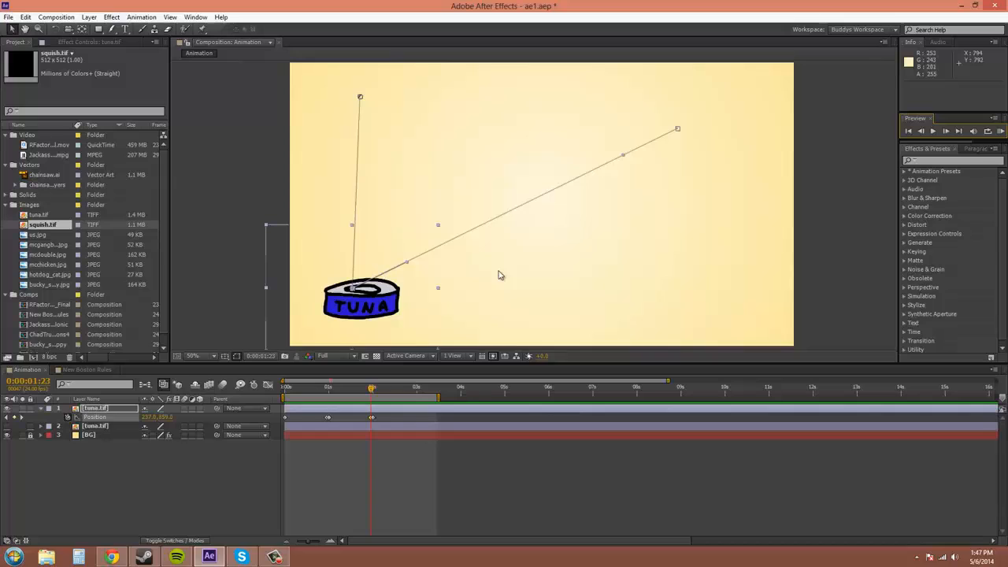
pyautogui.moveTo(569, 260); pyautogui.dragTo(568, 262)
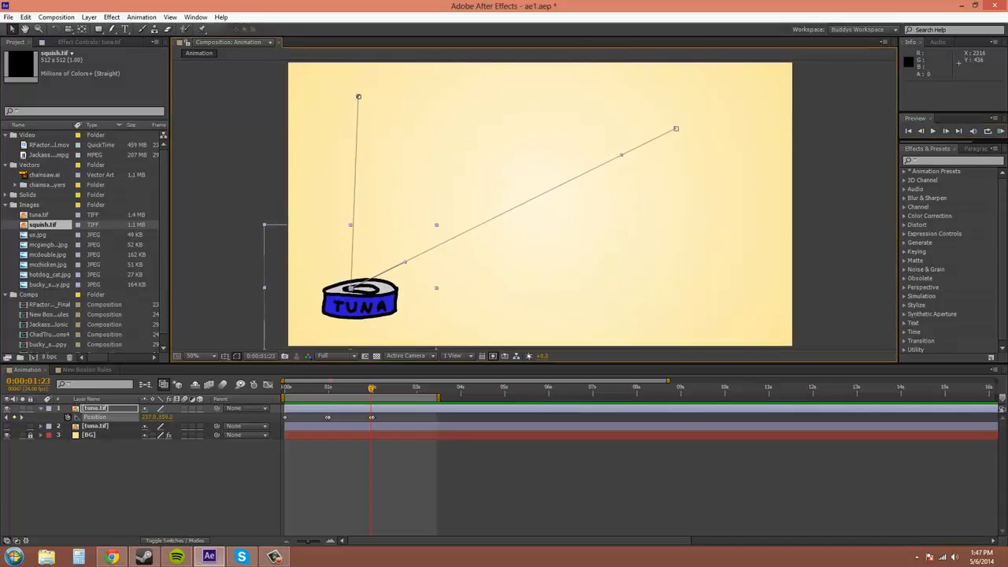
# Remove the duplicated Position keyframes at 0:00:01:23 and 0:00:00:23.
pyautogui.click(372, 418)
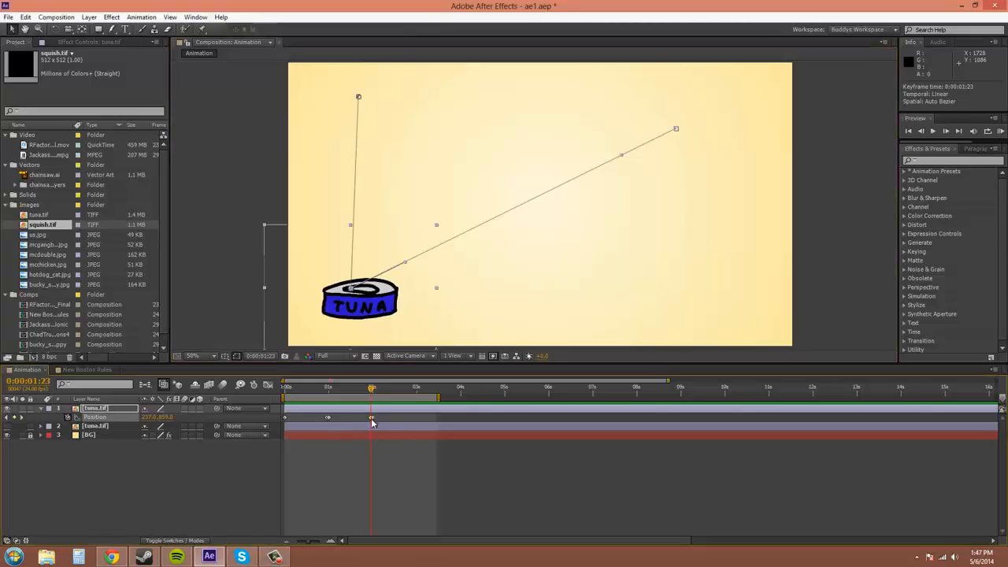
pyautogui.hotkey('ctrl', 'z')
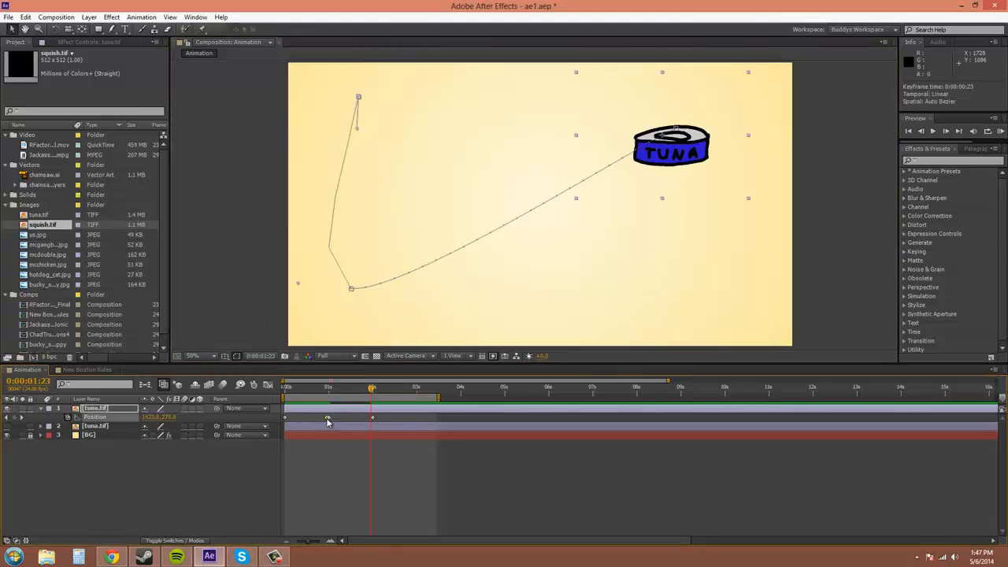
pyautogui.click(326, 417)
# Convert the Position keyframes at 0, 1 and 2 seconds to hold keyframes.
pyautogui.click(328, 418)
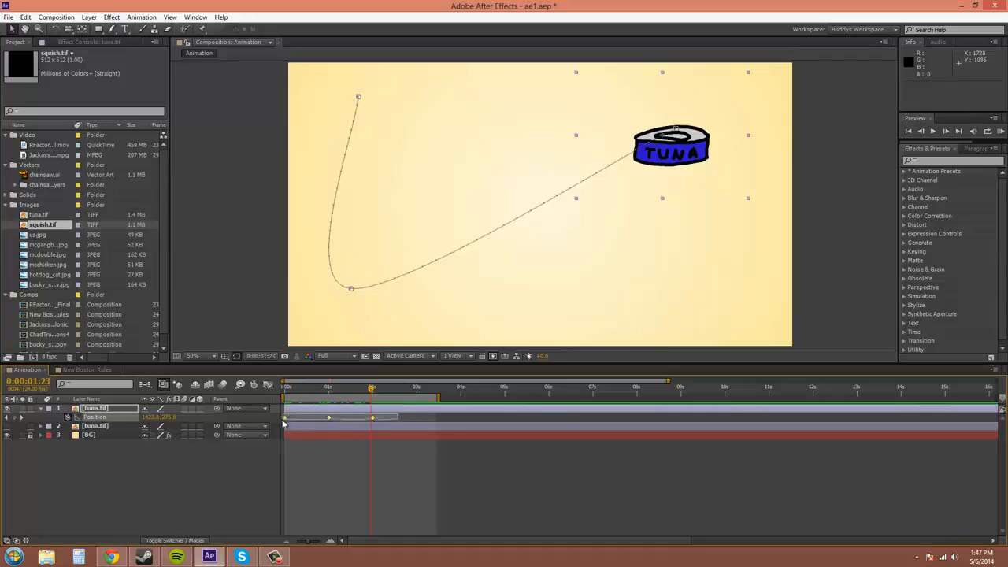
pyautogui.rightClick(329, 418)
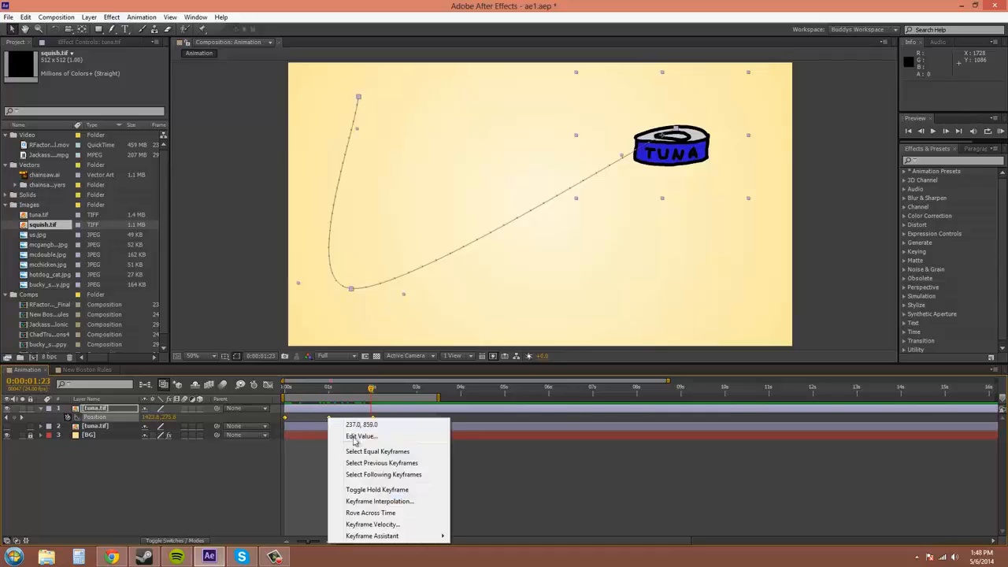
pyautogui.click(377, 488)
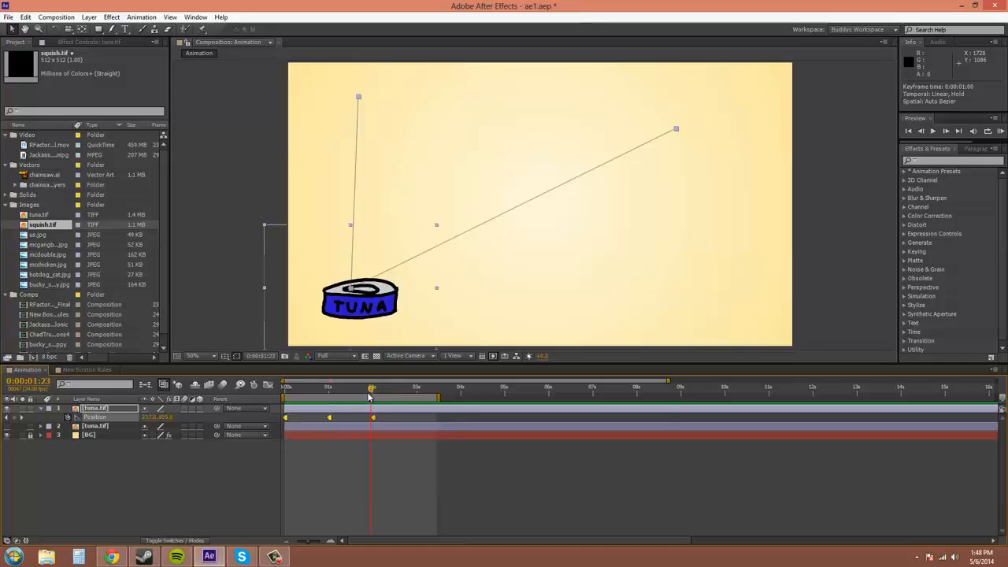
# At 0:00:03:00, move the tuna can straight down to Position about 1467, 881 and play a RAM preview.
pyautogui.moveTo(371, 394)
pyautogui.mouseDown()
pyautogui.moveTo(386, 394)
pyautogui.moveTo(360, 396)
pyautogui.moveTo(372, 395)
pyautogui.mouseUp()
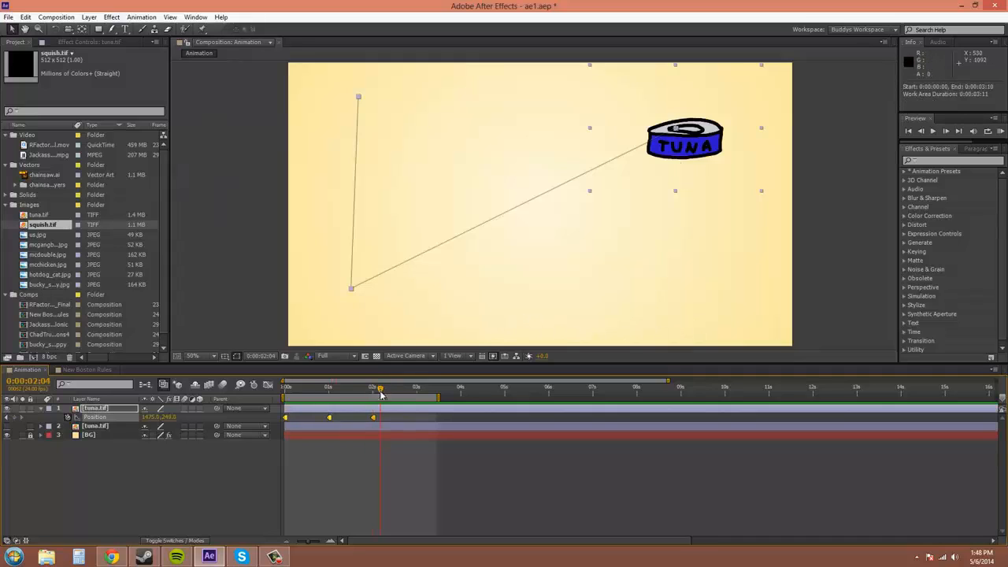
pyautogui.moveTo(375, 388); pyautogui.dragTo(418, 389)
pyautogui.moveTo(699, 156); pyautogui.dragTo(700, 309)
pyautogui.click(1000, 134)
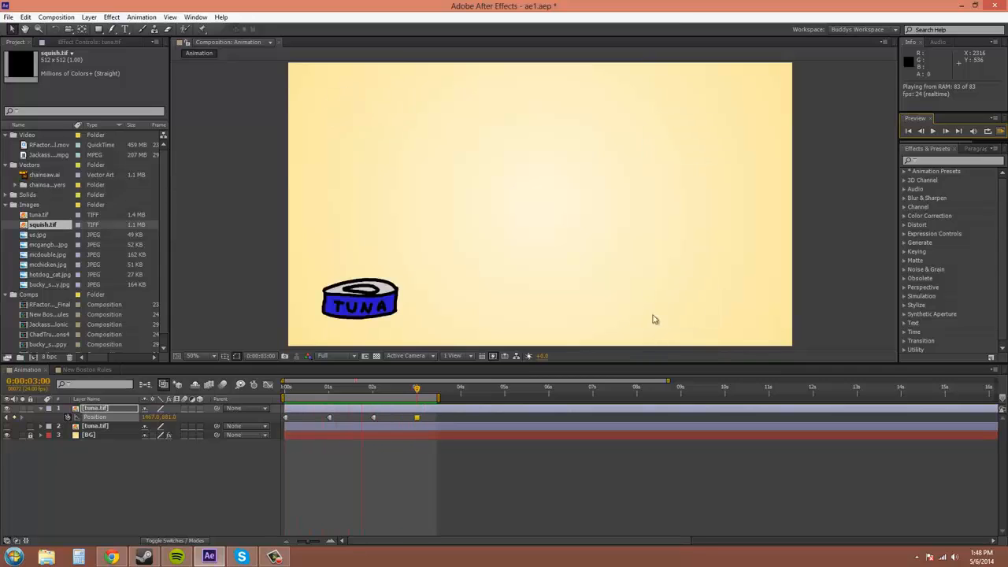
pyautogui.click(998, 130)
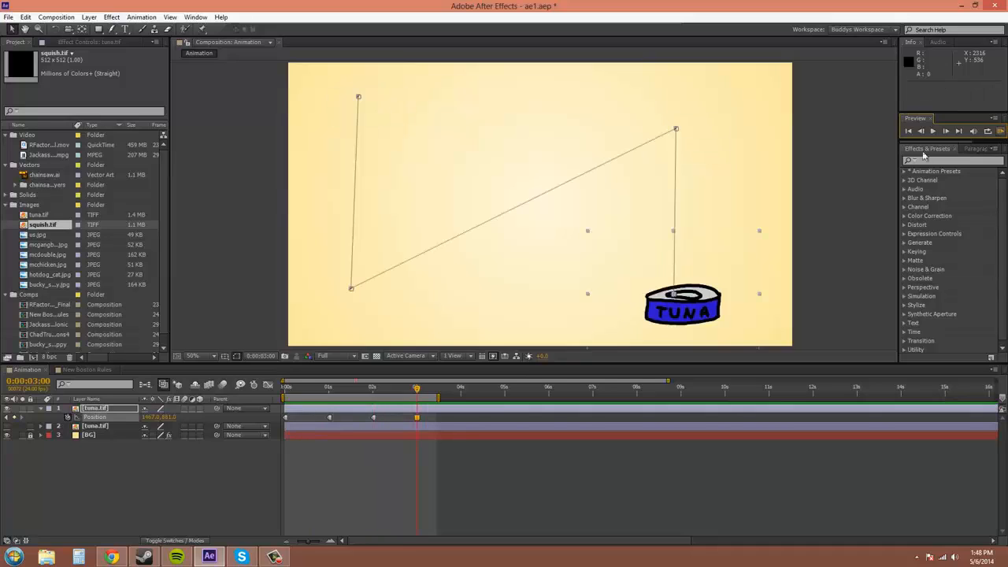
# Change the three-second Position keyframe from hold to linear and play a RAM preview.
pyautogui.keyDown('ctrl'); pyautogui.keyDown('alt'); pyautogui.click(418, 418); pyautogui.keyUp('alt'); pyautogui.keyUp('ctrl')
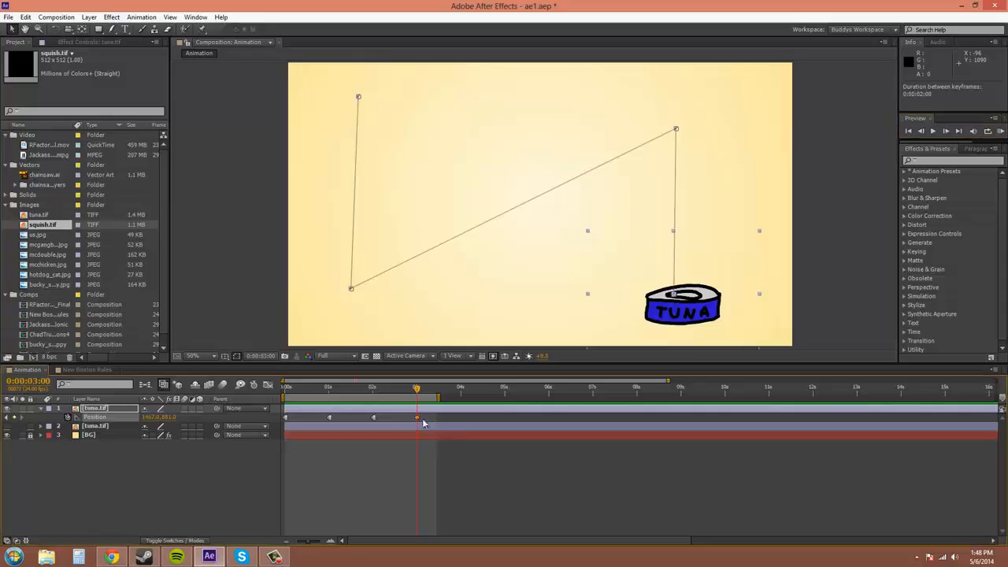
pyautogui.click(998, 130)
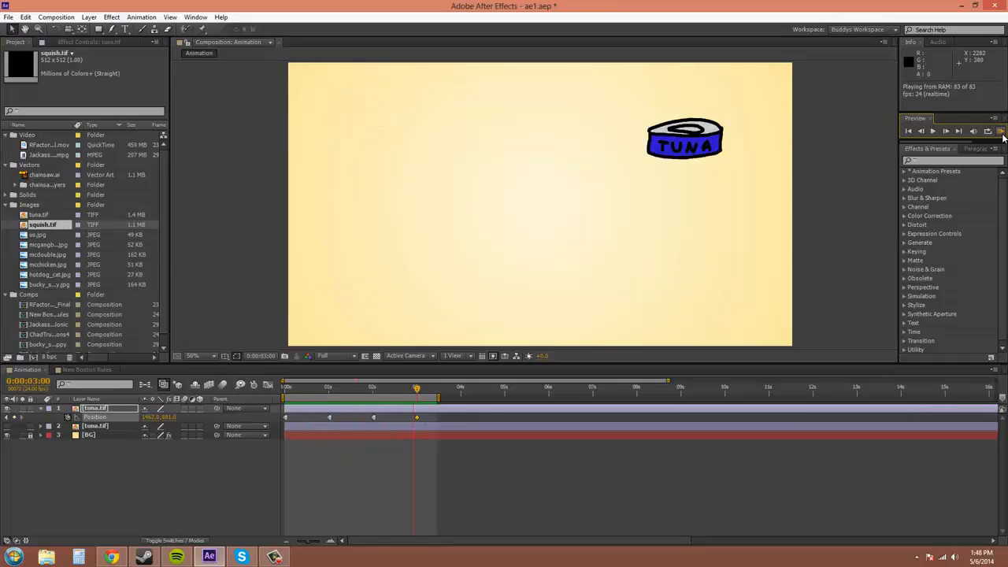
pyautogui.click(996, 135)
# Copy the two-second Position hold keyframe and paste it at 0:00:02:13.
pyautogui.click(373, 418)
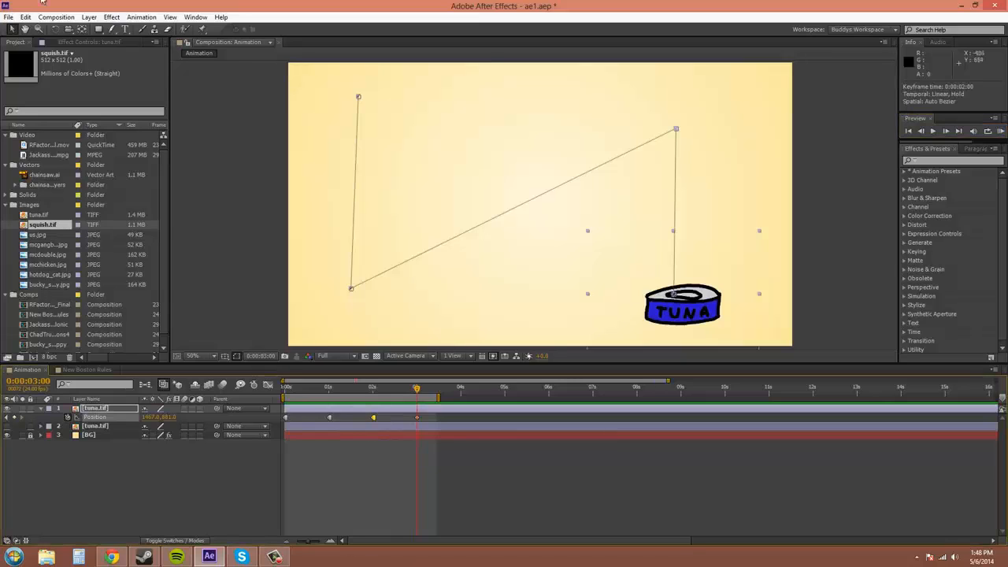
pyautogui.click(25, 16)
pyautogui.click(42, 78)
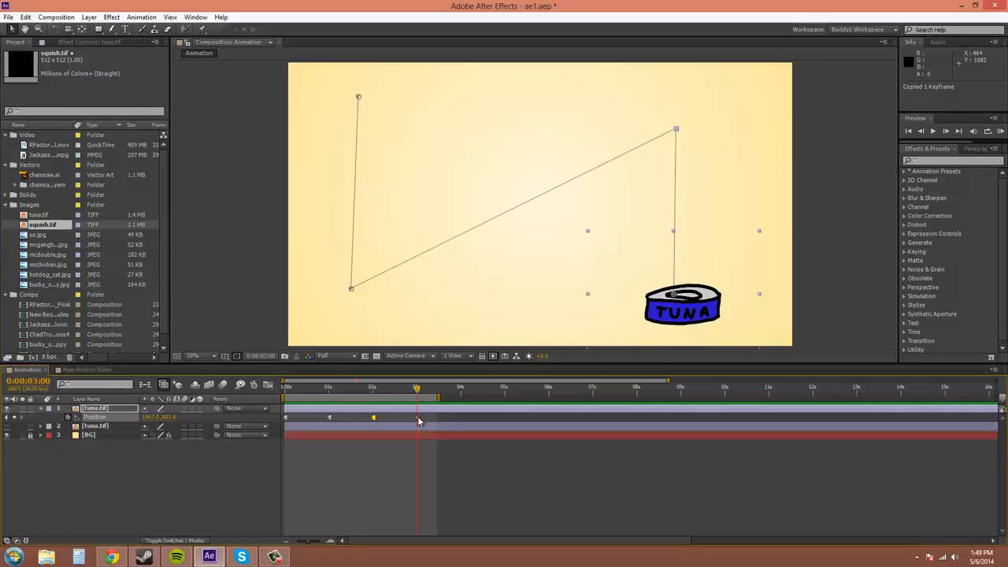
pyautogui.moveTo(417, 391); pyautogui.dragTo(396, 391)
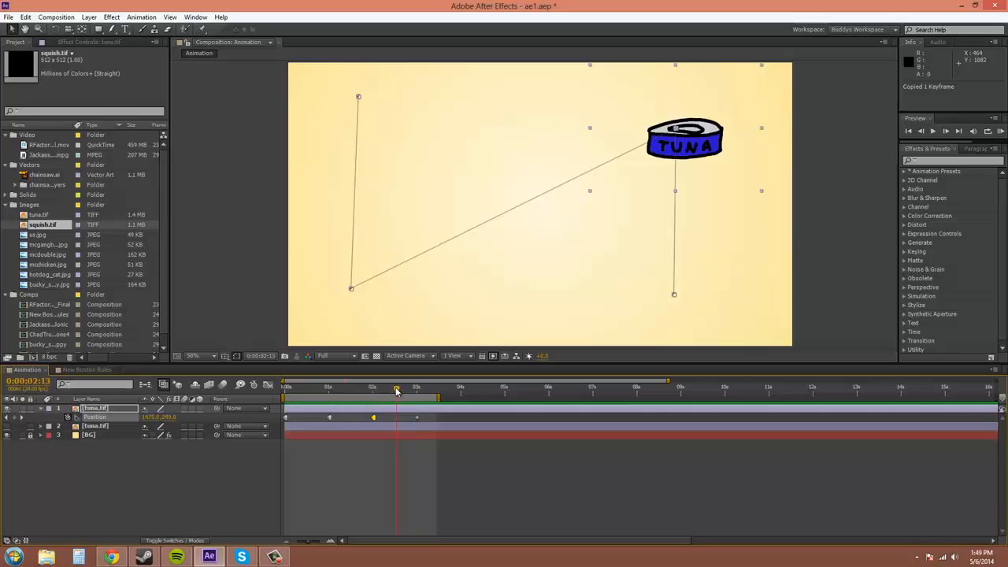
pyautogui.click(26, 16)
pyautogui.click(46, 103)
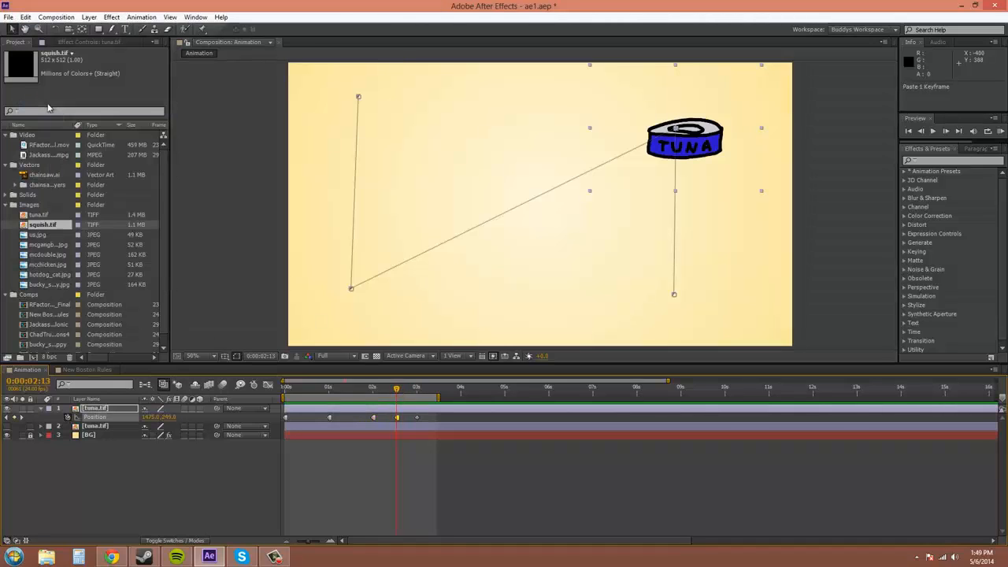
# Convert the Position keyframe at 0:00:02:13 to linear and play a RAM preview.
pyautogui.click(398, 419)
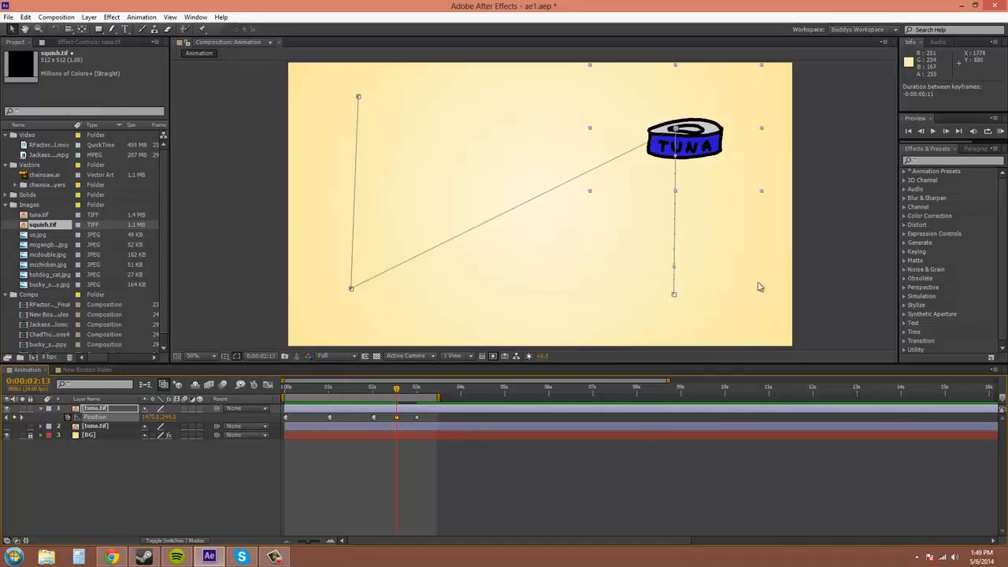
pyautogui.click(1000, 134)
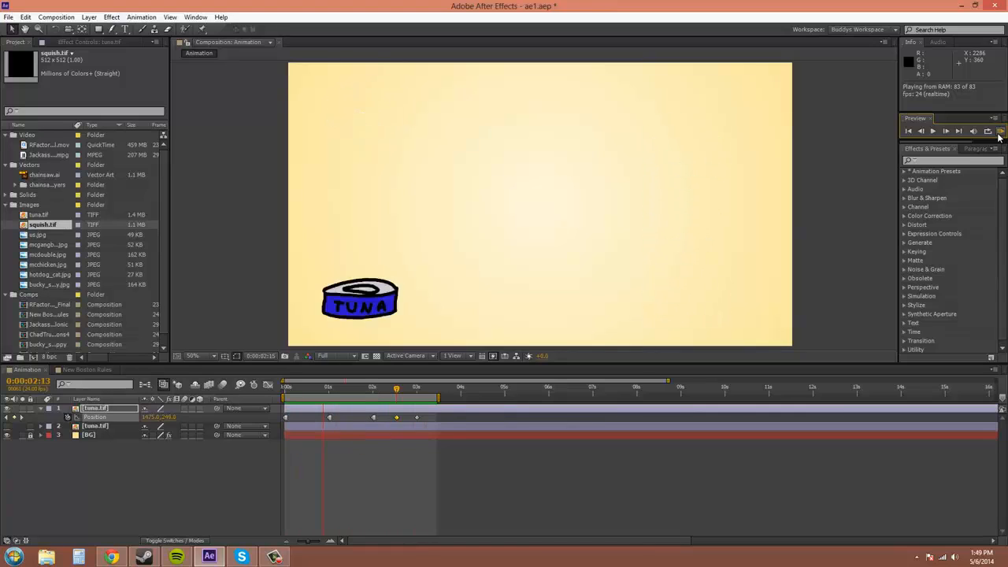
pyautogui.click(998, 134)
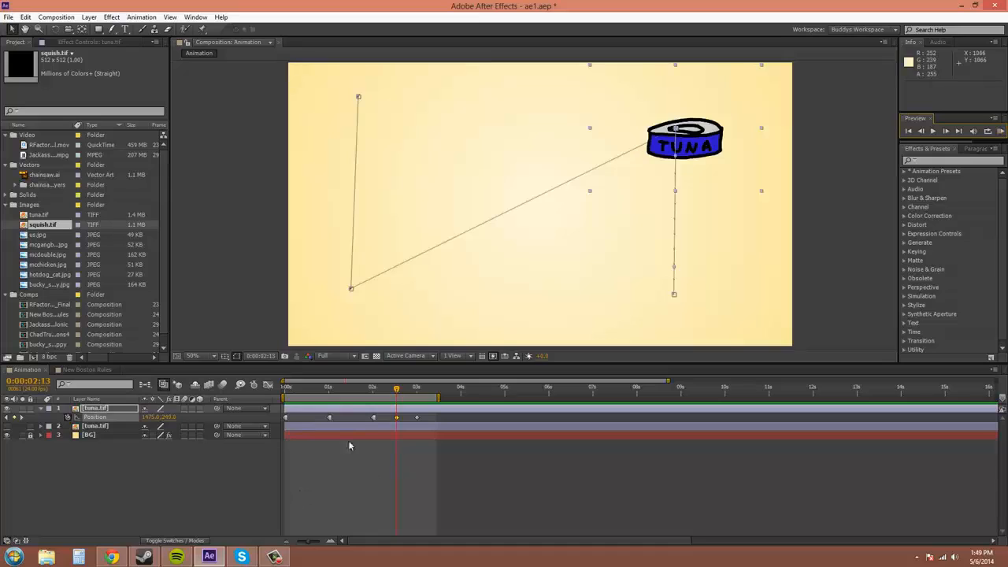